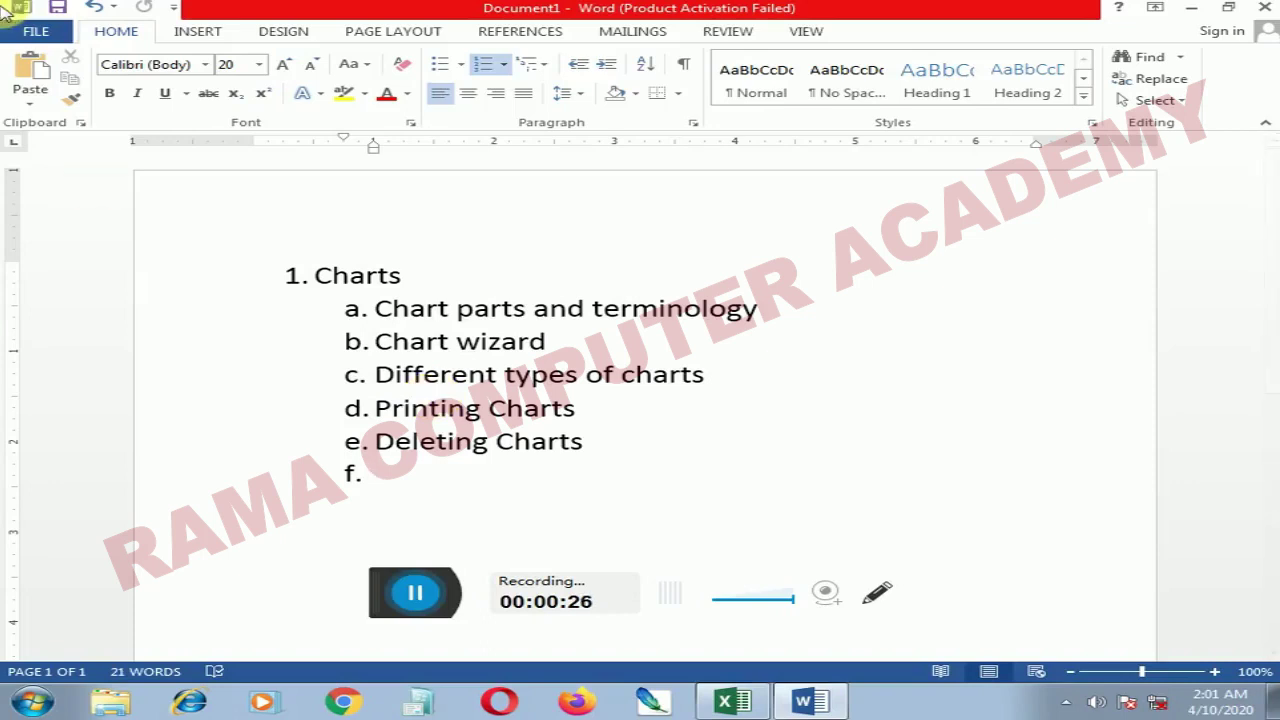
Step: Switch from the Word charts outline to the Excel workbook Book3 with the marks table
left_click(748, 706)
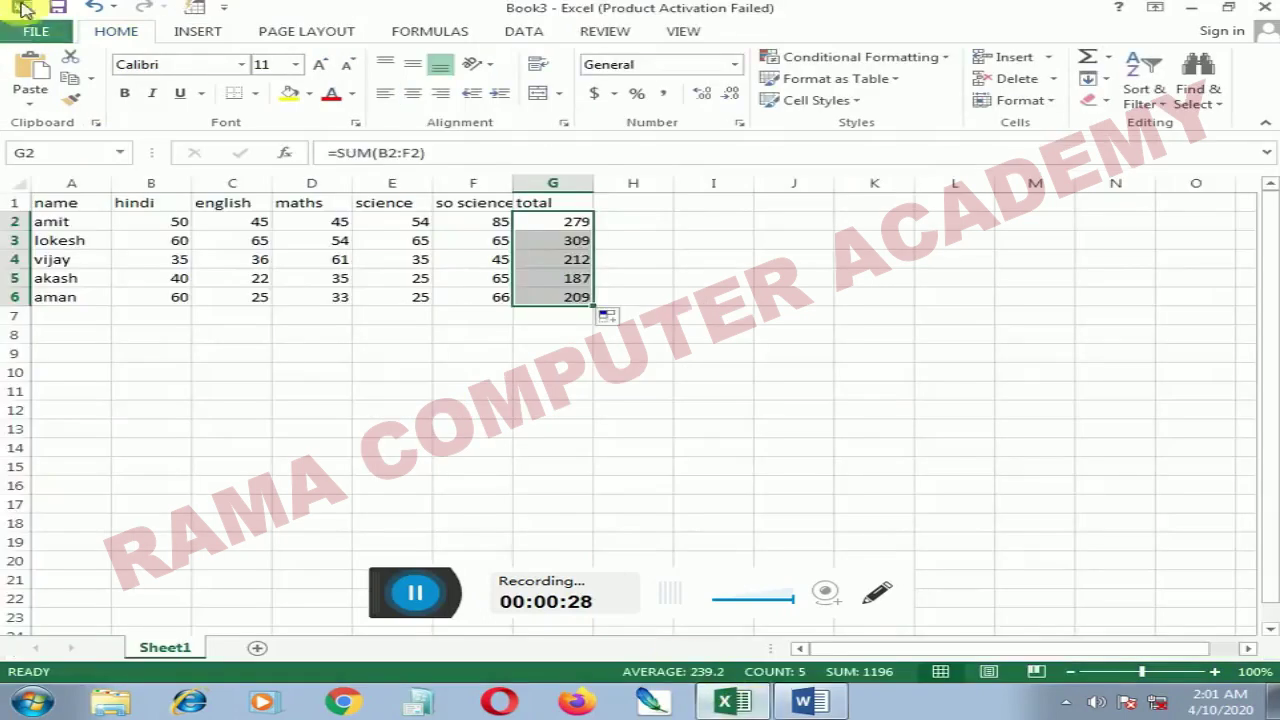
Step: Select the marks table A1:G6, including subject headers and the totals column
left_click(311, 318)
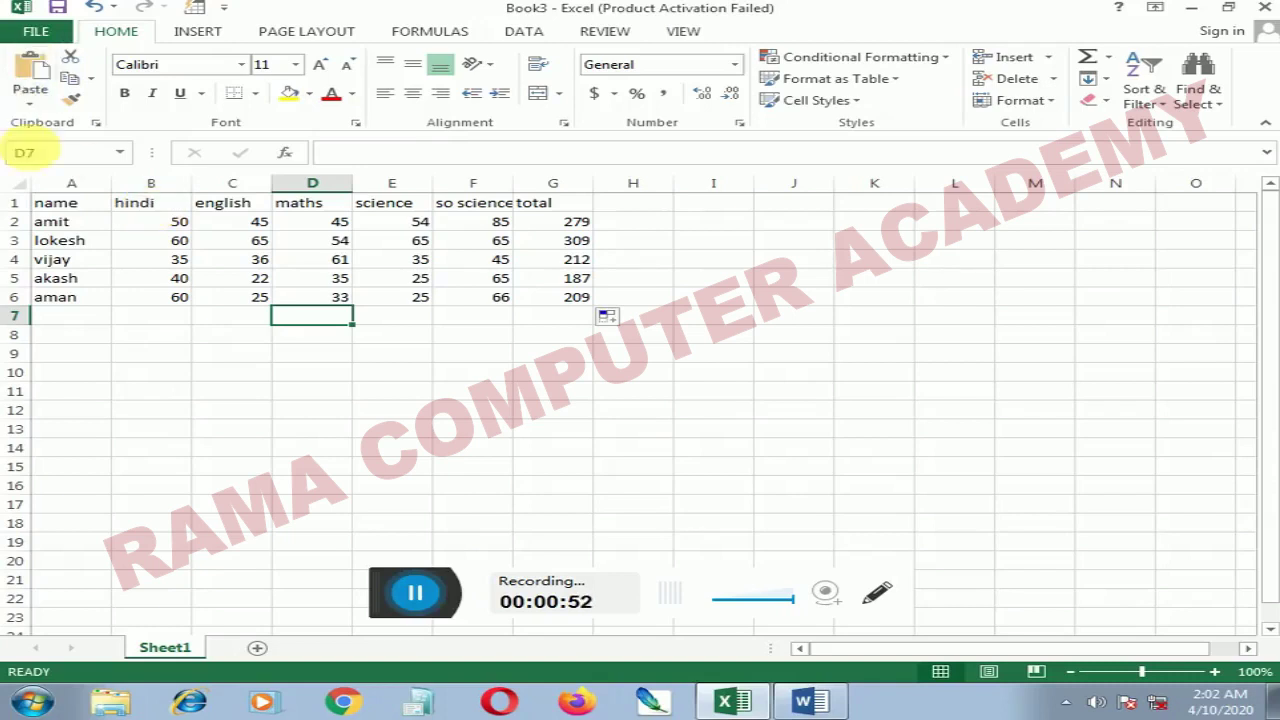
left_click_drag(72, 210, 590, 301)
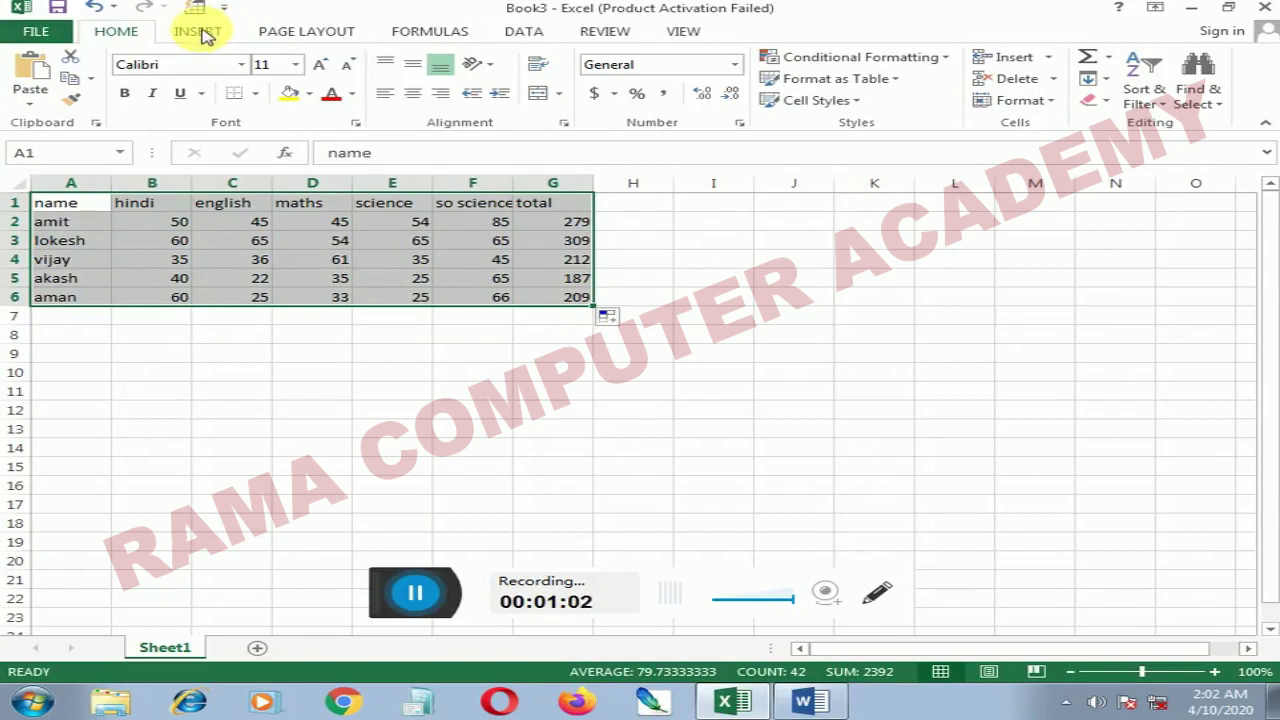
Step: Preview a Clustered Column chart from Recommended Charts, moving the dialog off the table
left_click(203, 33)
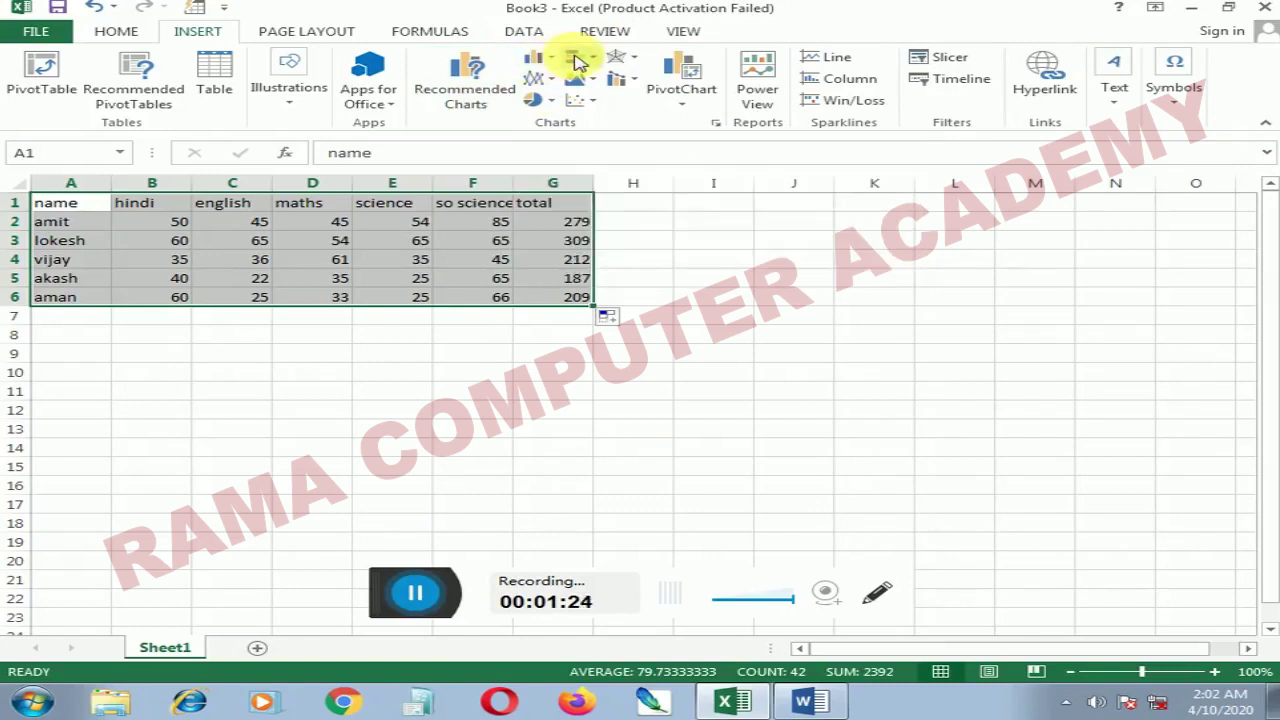
left_click(480, 94)
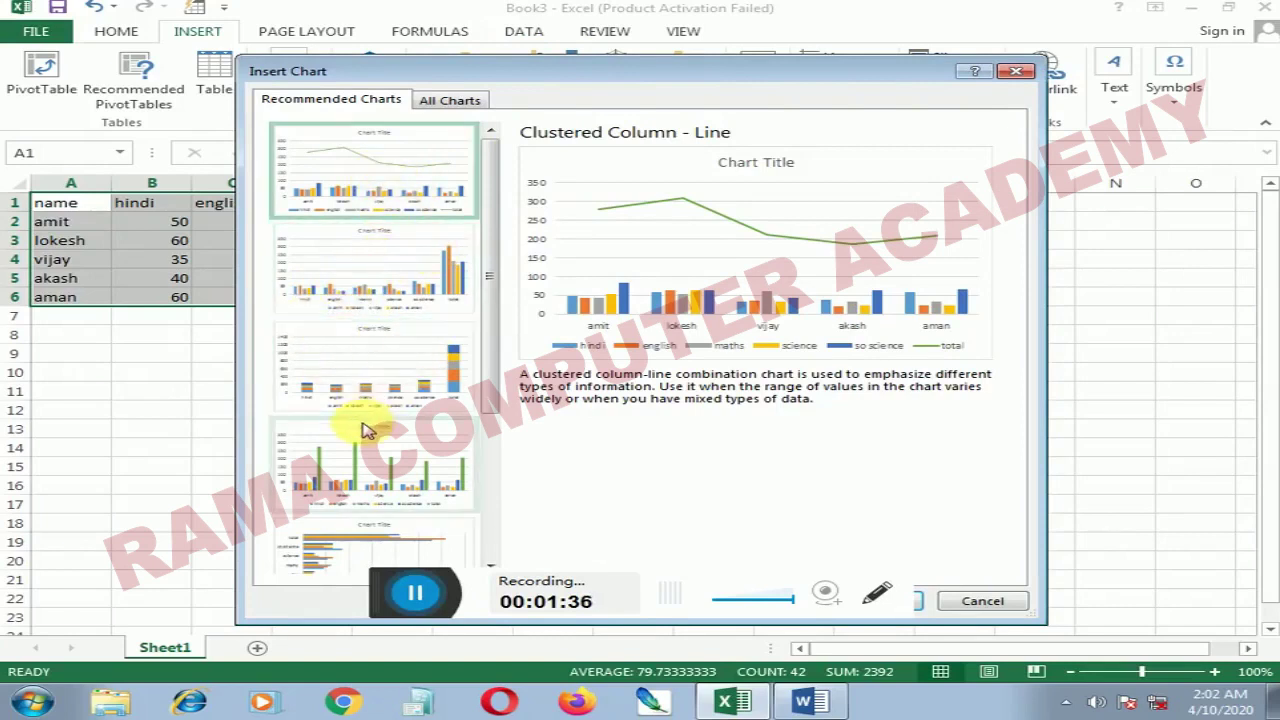
left_click(372, 458)
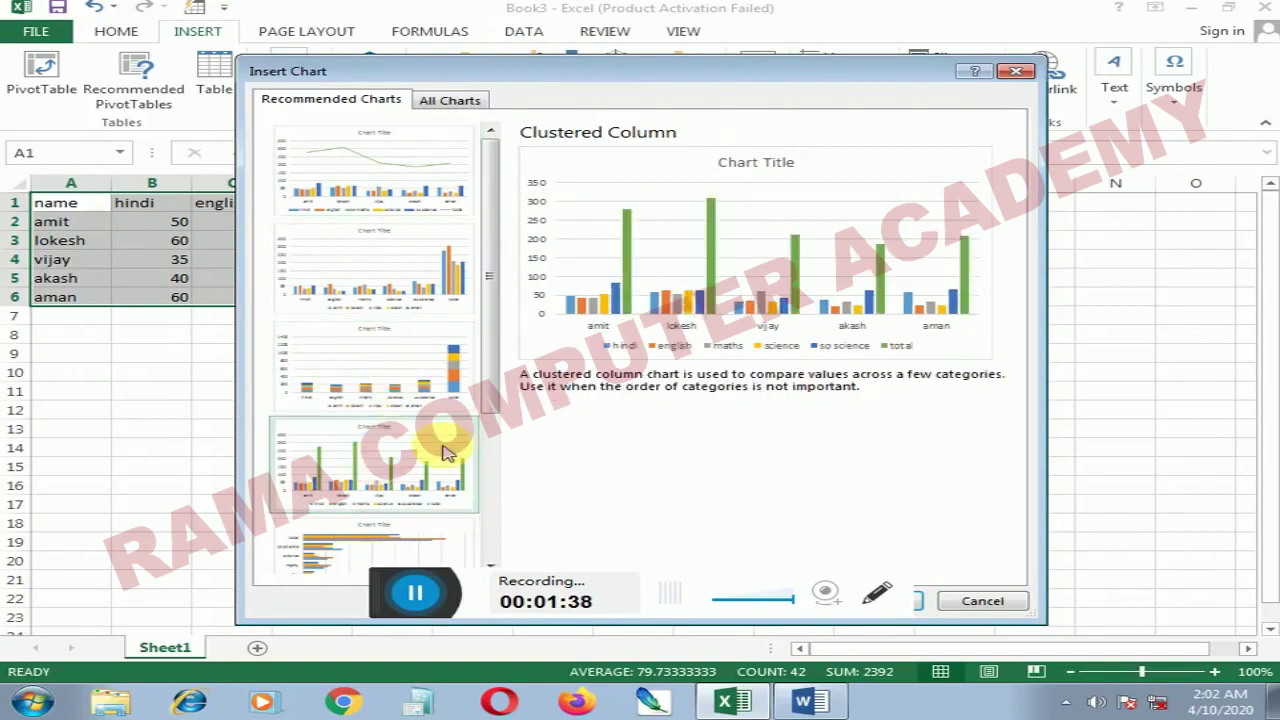
left_click_drag(778, 72, 1115, 14)
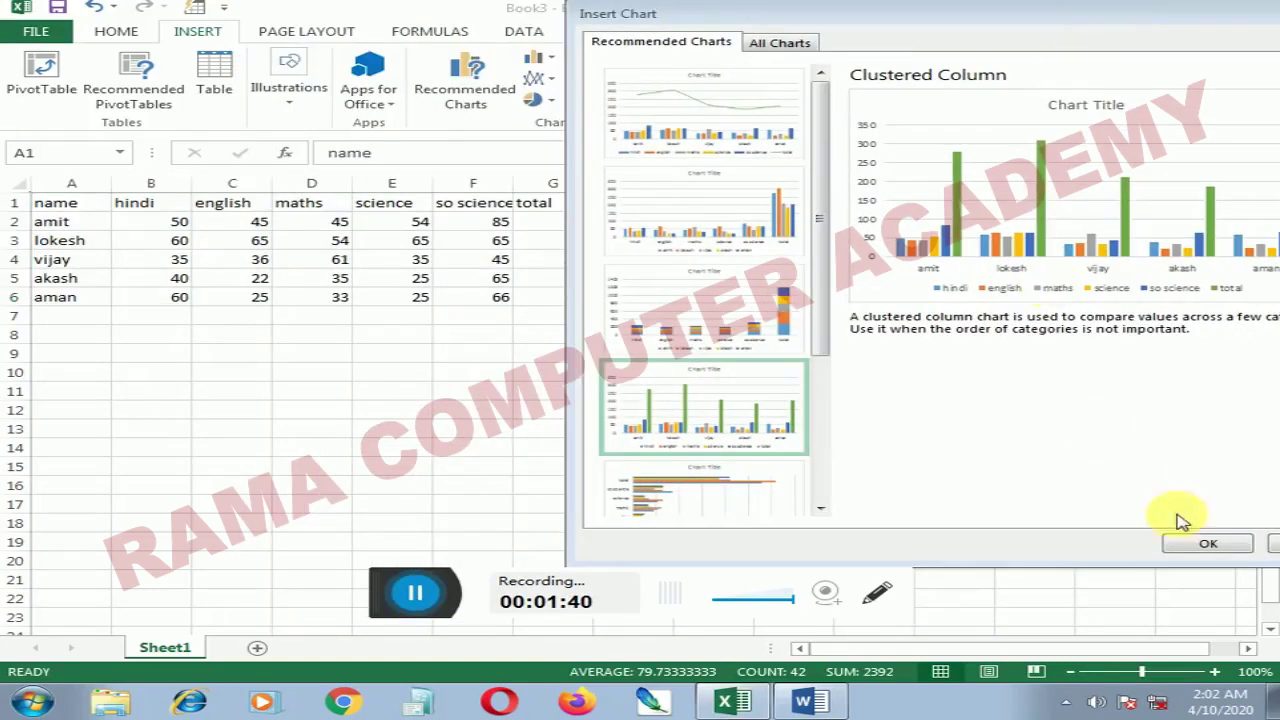
Step: Insert the Clustered Column chart of marks and totals onto Sheet1 and view it
left_click(1222, 543)
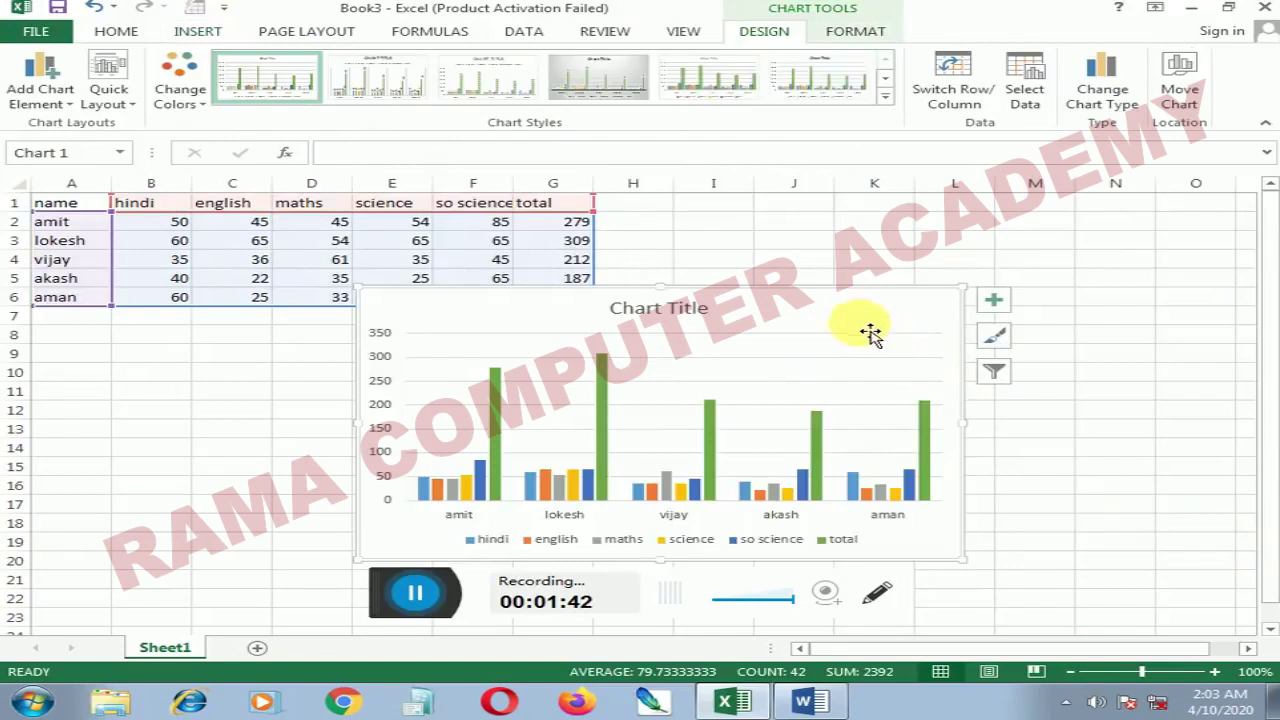
scroll(870, 335, "down", 1)
scroll(868, 333, "down", 2)
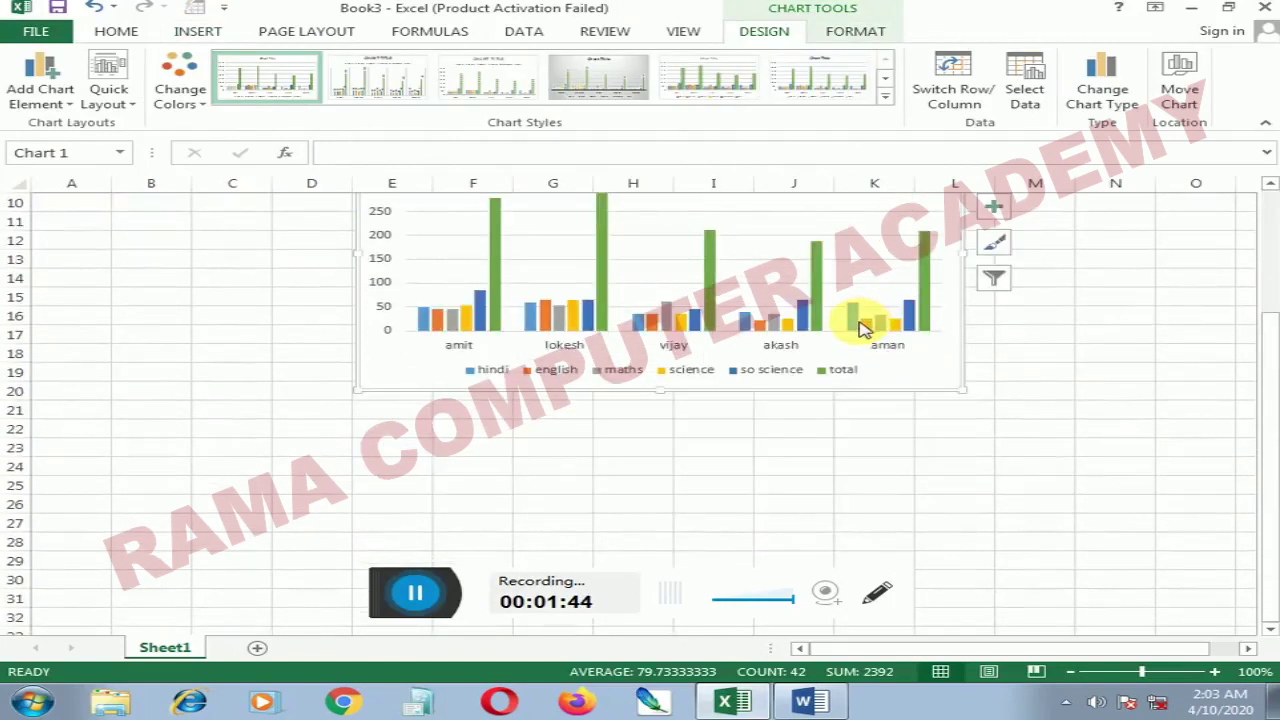
scroll(868, 332, "up", 1)
scroll(482, 445, "up", 1)
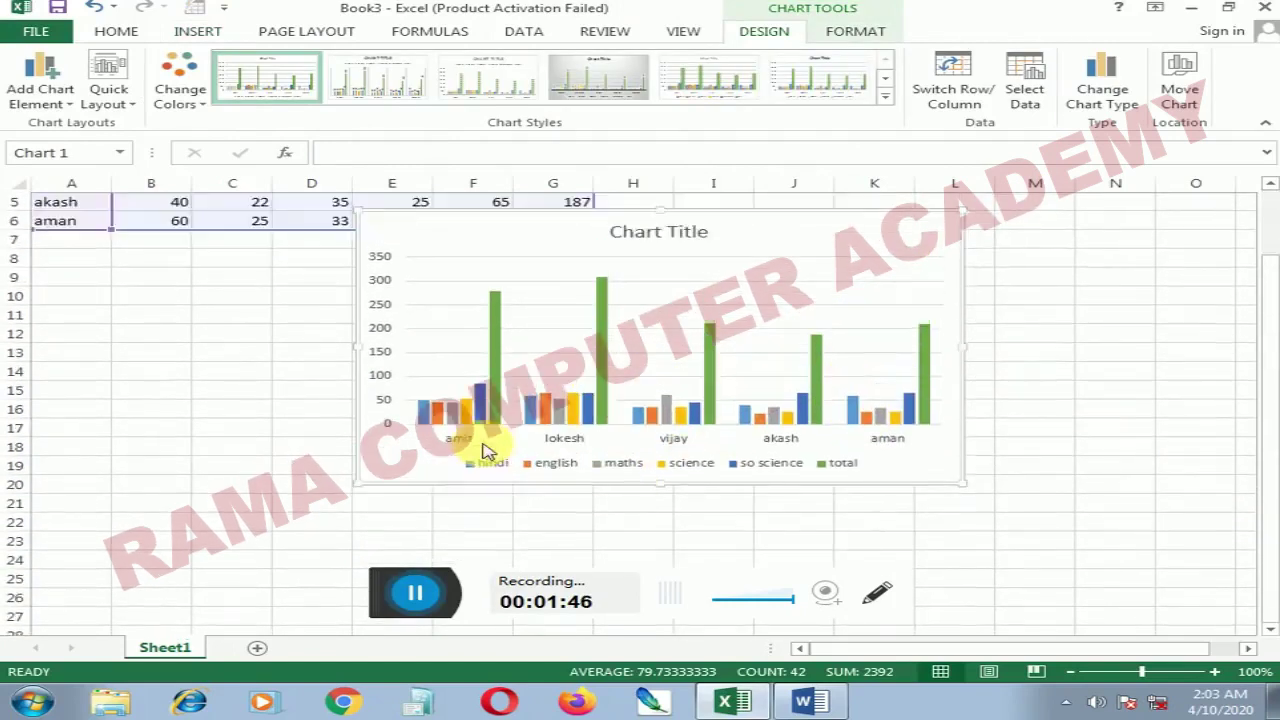
scroll(482, 450, "up", 1)
scroll(477, 471, "up", 1)
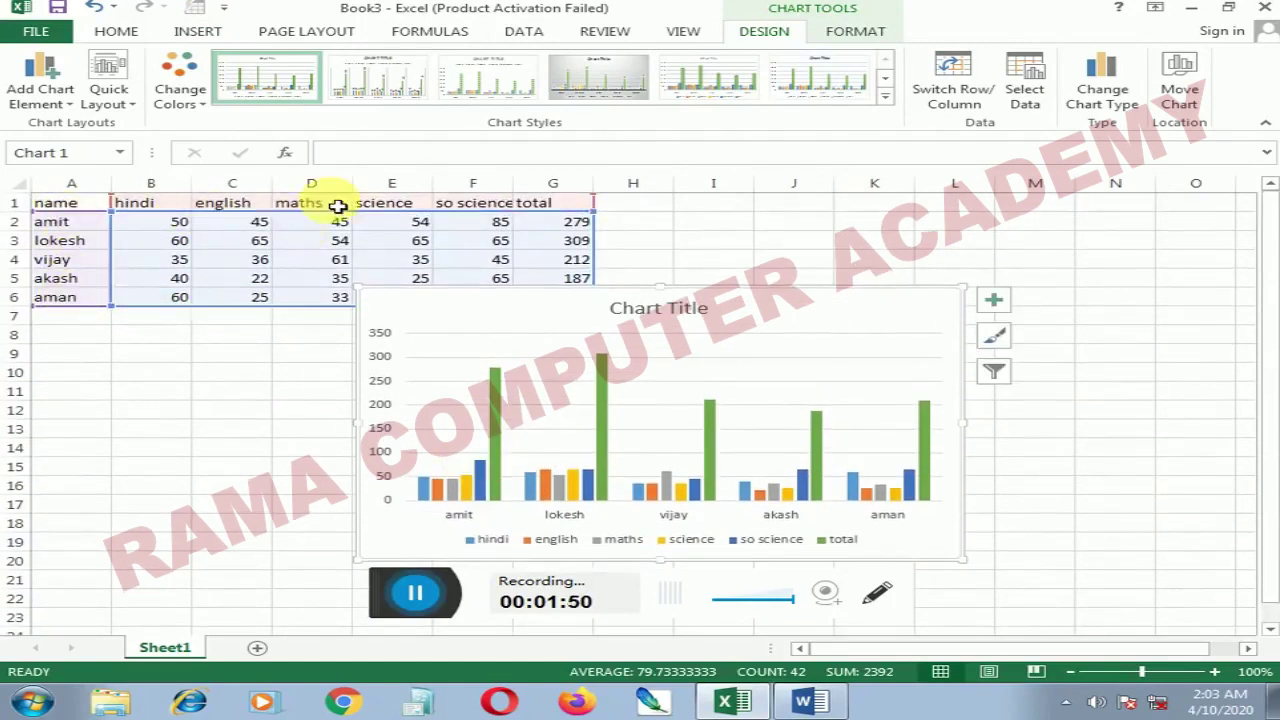
scroll(676, 288, "down", 1)
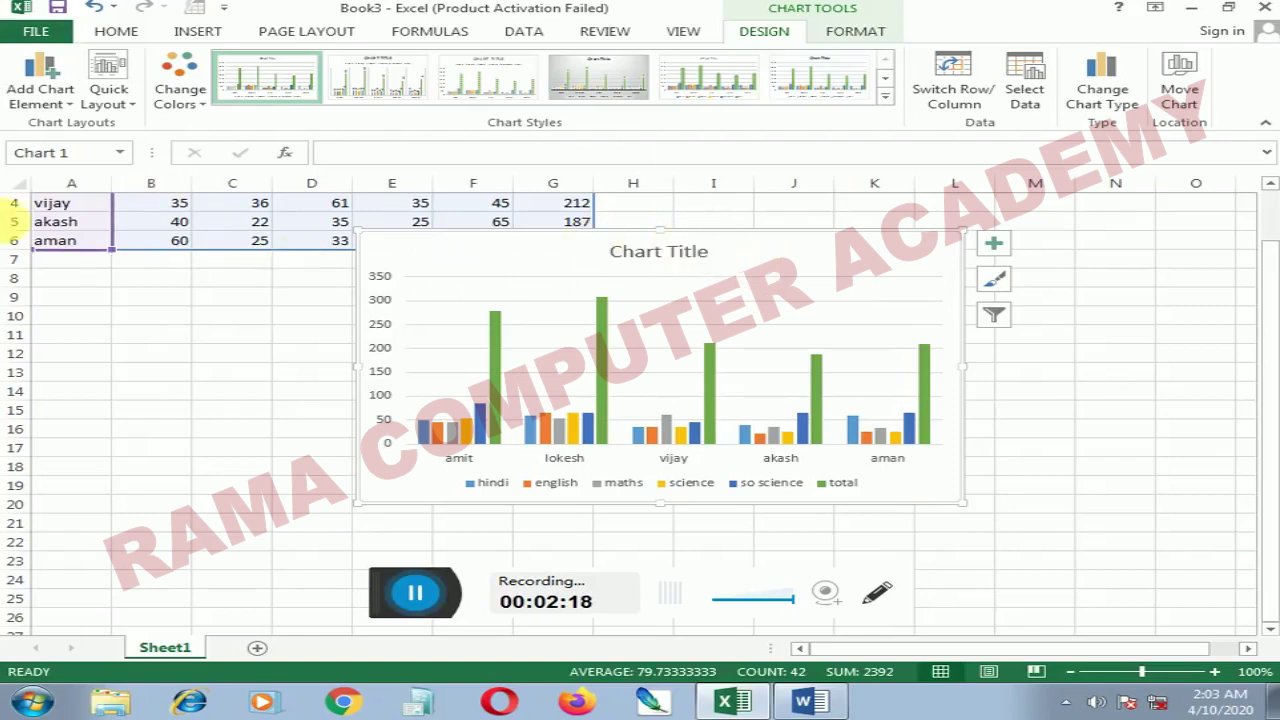
left_click(45, 108)
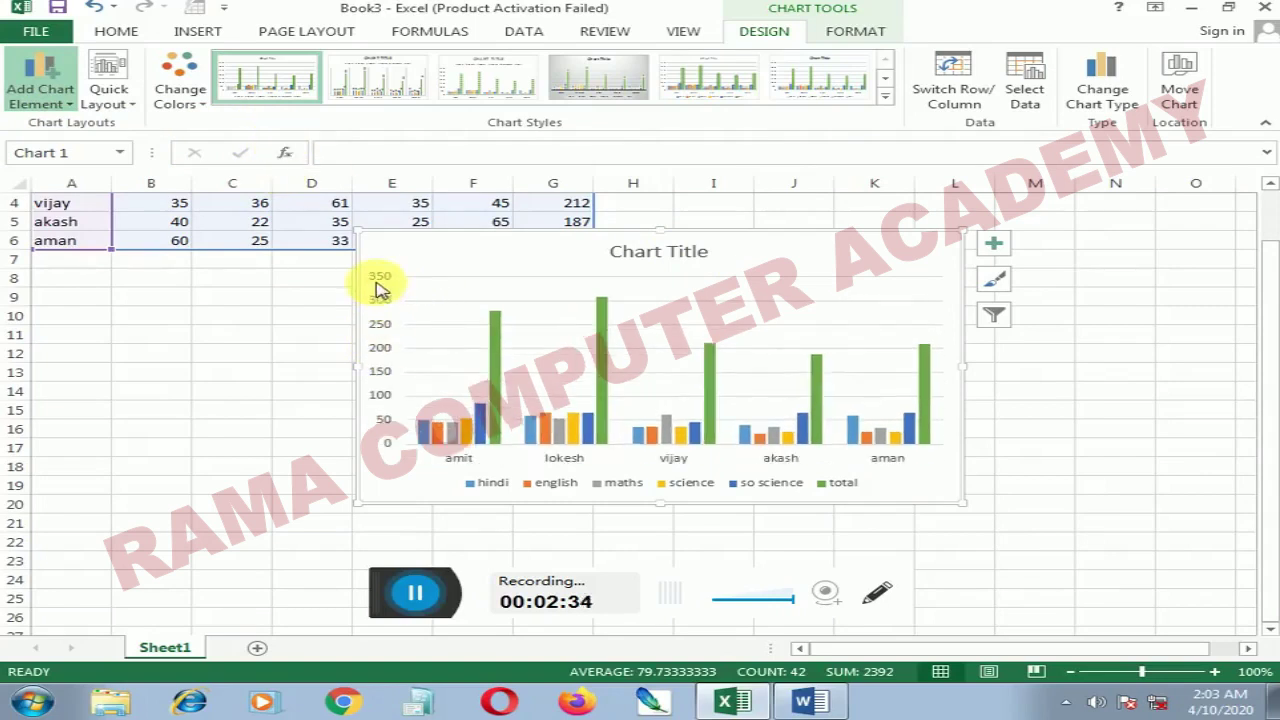
key("ctrl+z")
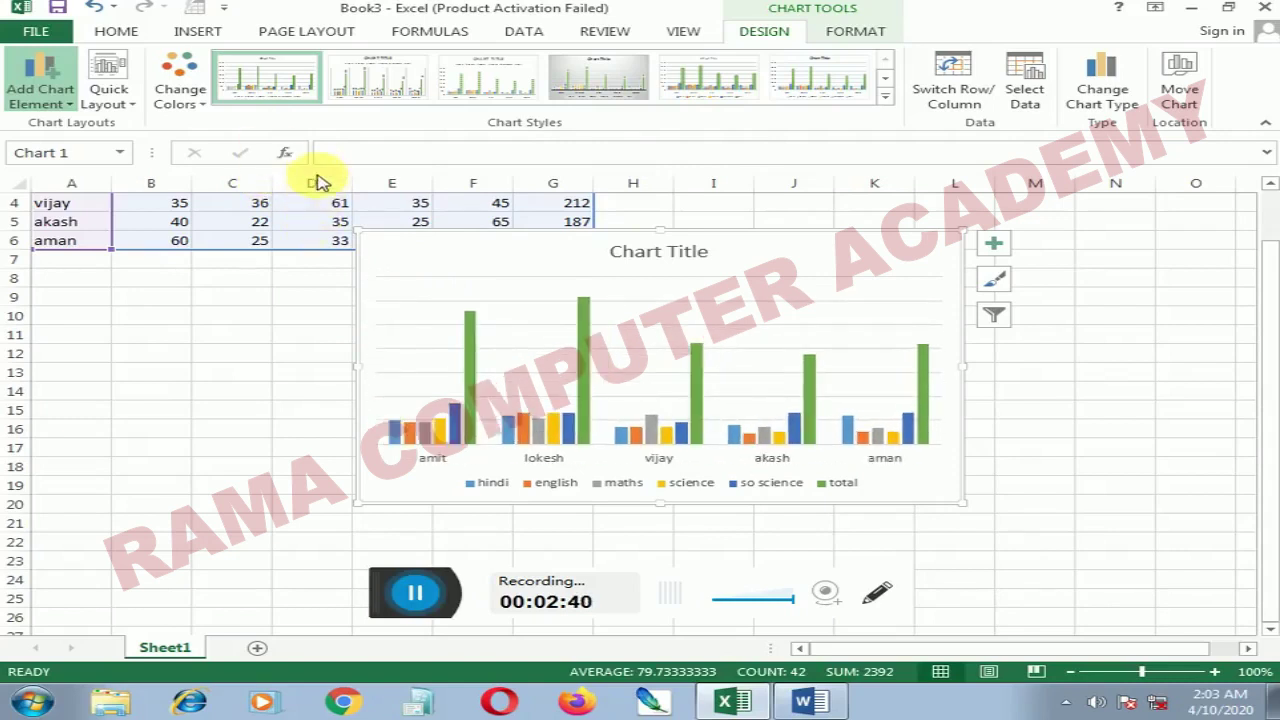
key("ctrl+z")
key("ctrl+y")
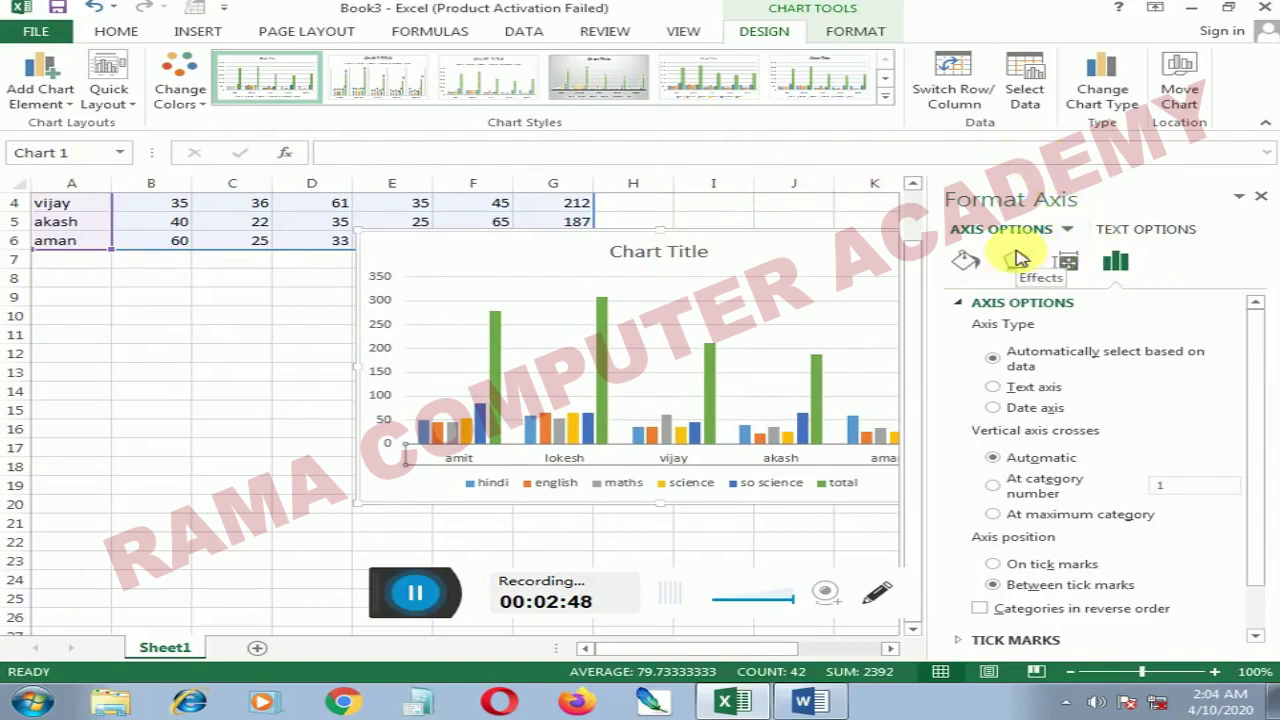
left_click(1260, 196)
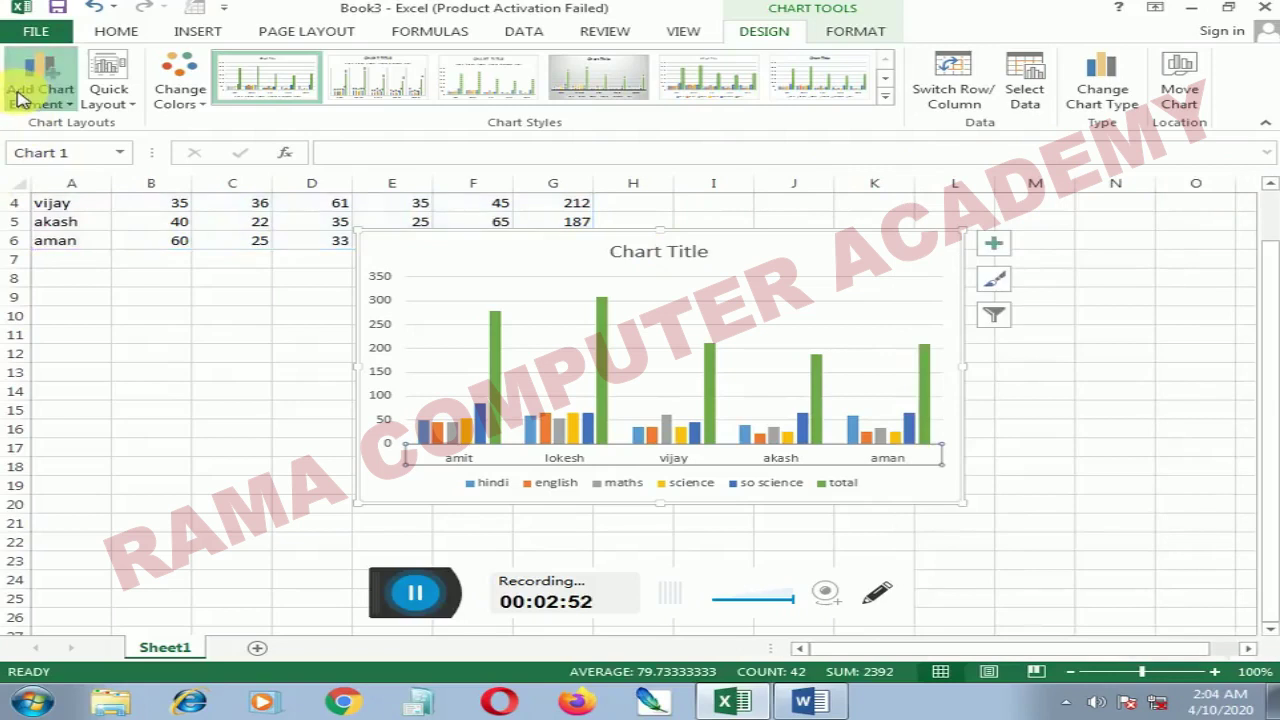
left_click(237, 161)
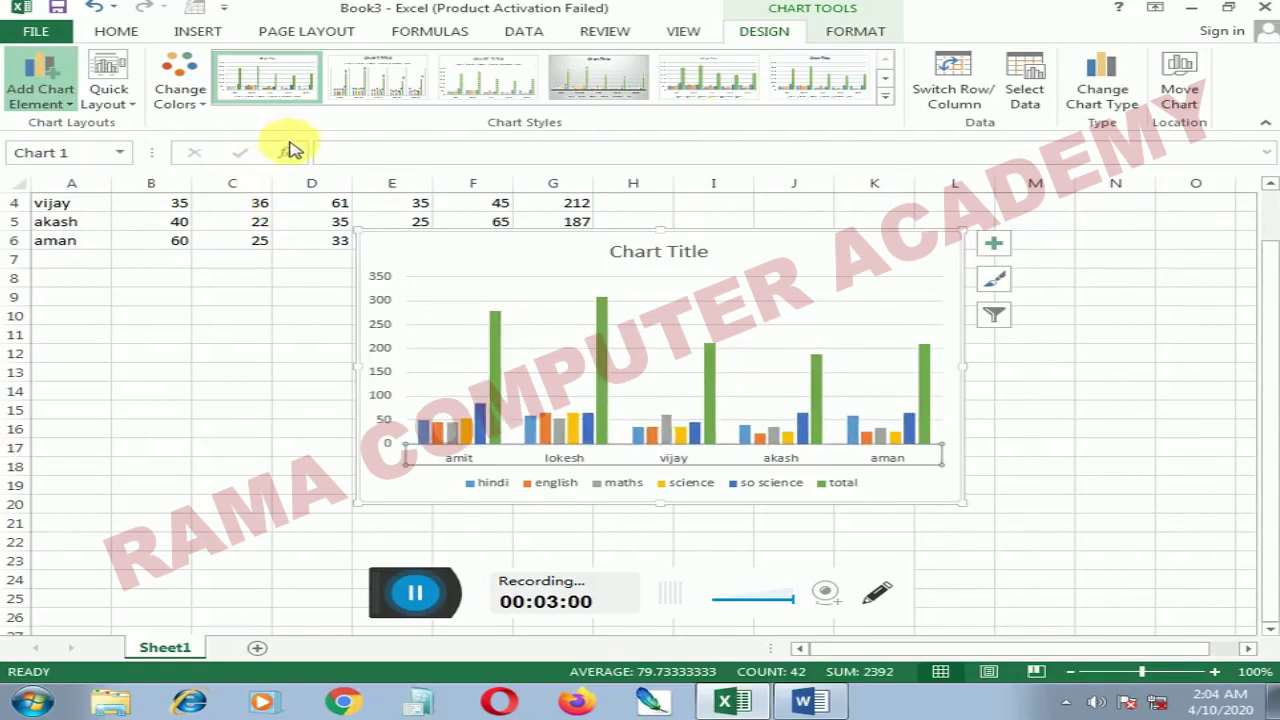
left_click(294, 168)
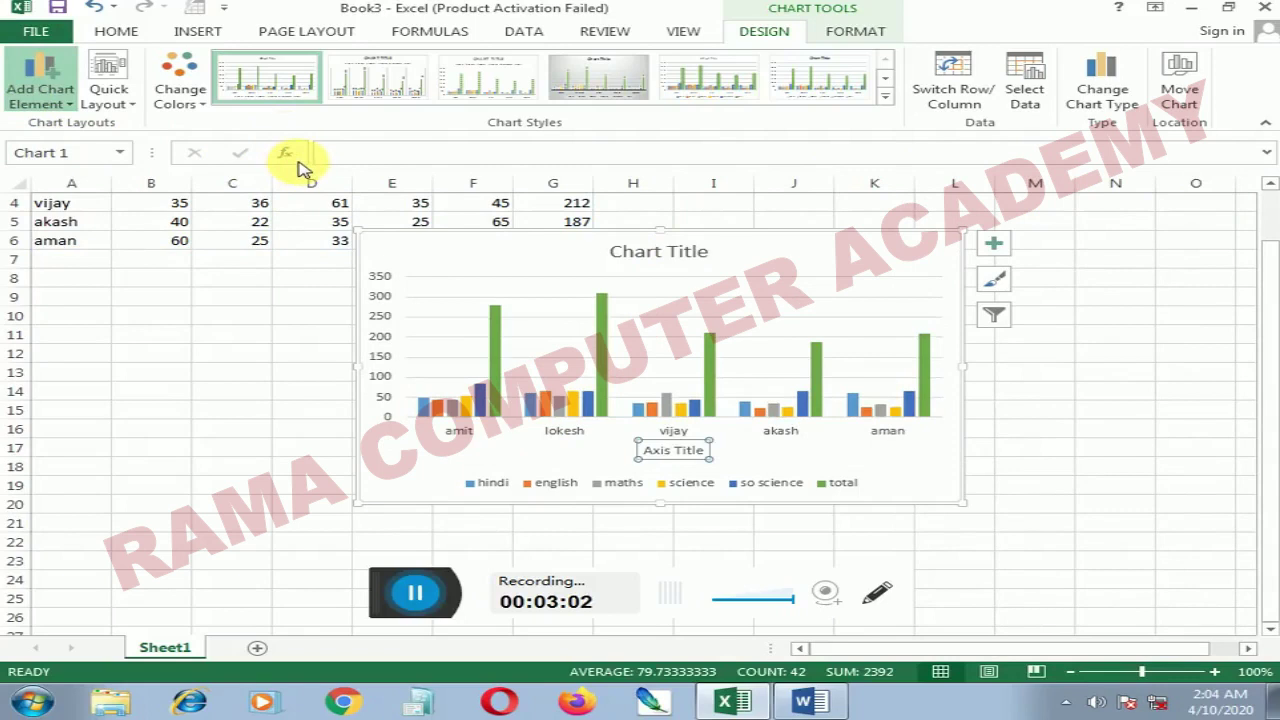
left_click(305, 172)
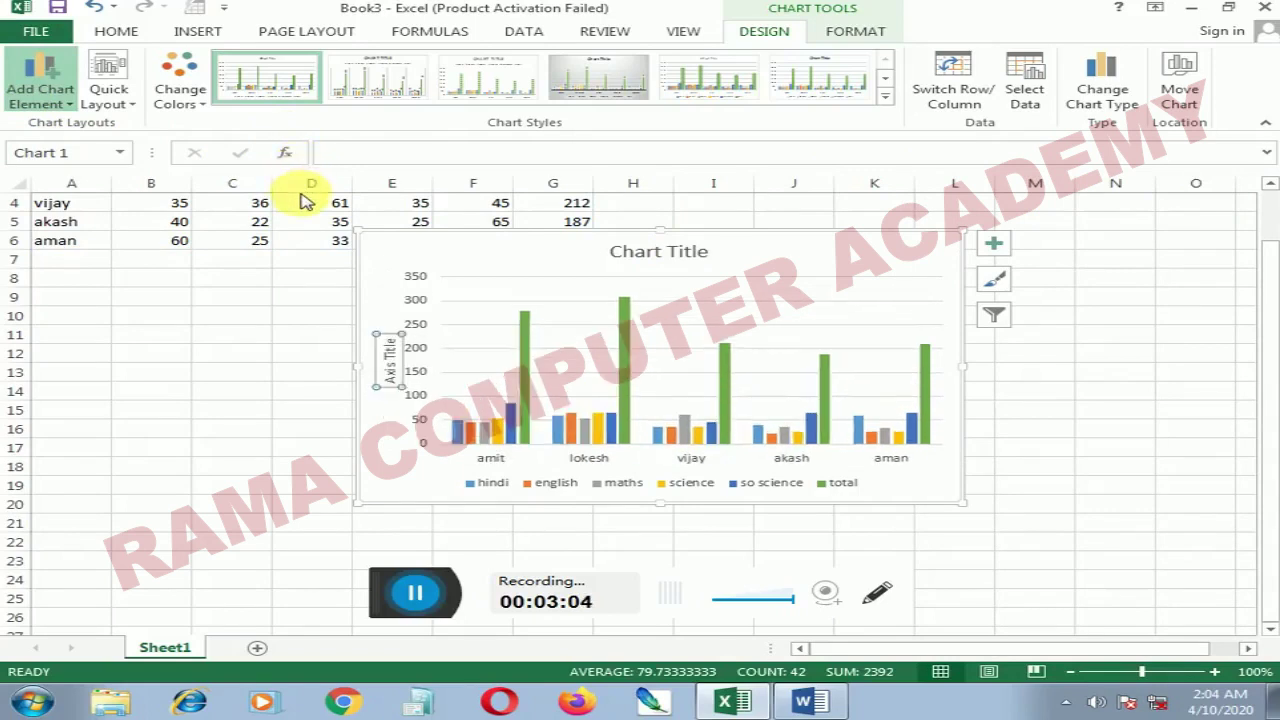
key("Delete")
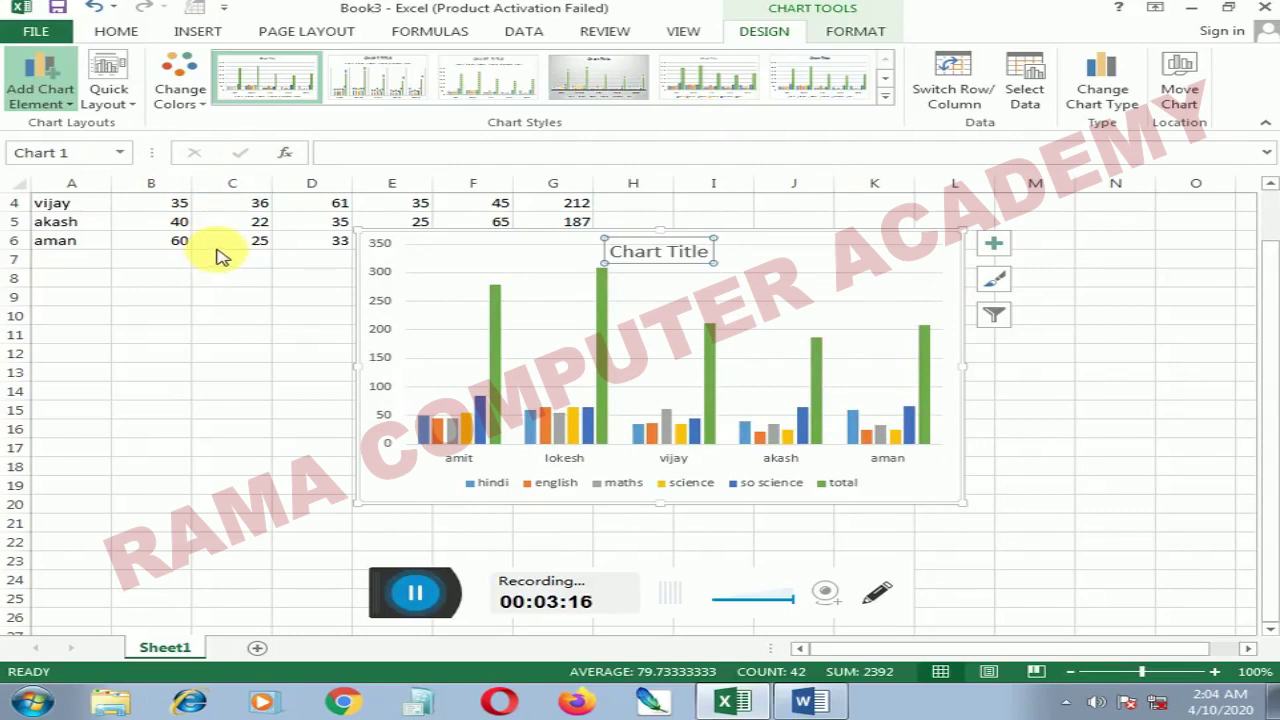
Step: Replace the default 'Chart Title' with 'Marksheet'
left_click(710, 252)
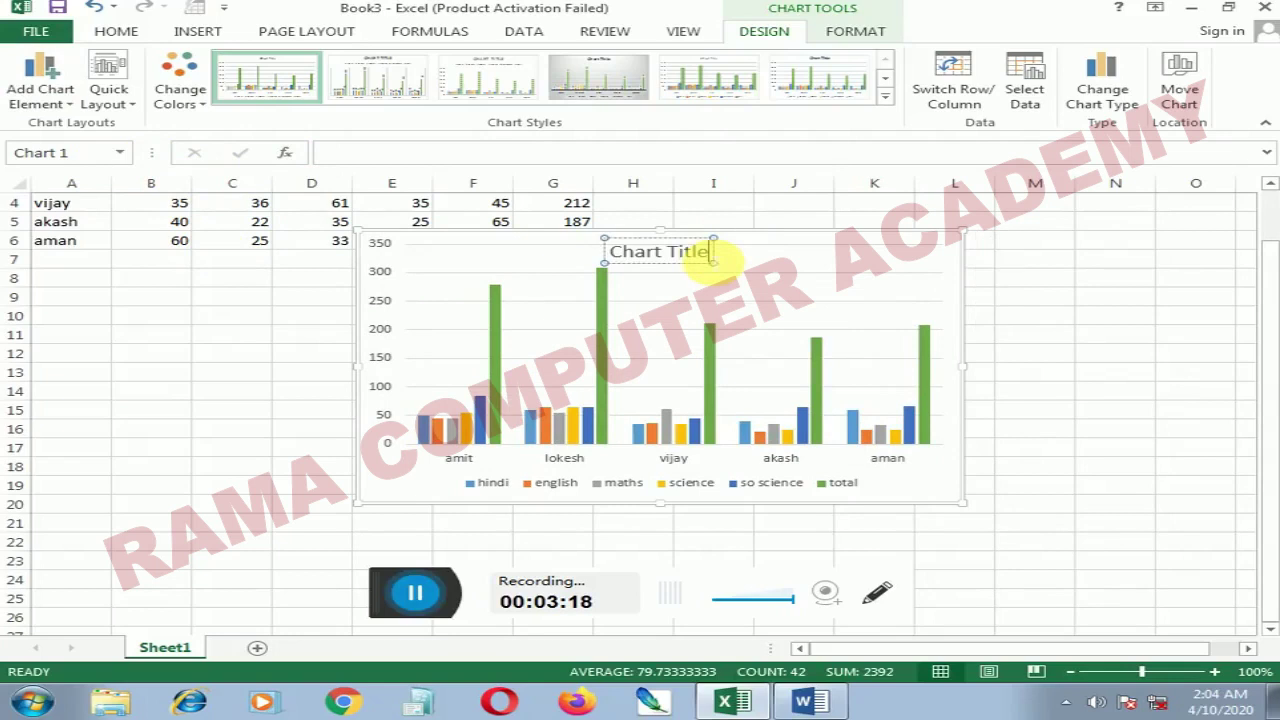
key("BackSpace")
key("BackSpace")
key("BackSpace")
key("BackSpace")
key("BackSpace")
key("BackSpace")
key("BackSpace")
key("BackSpace")
key("BackSpace")
key("BackSpace")
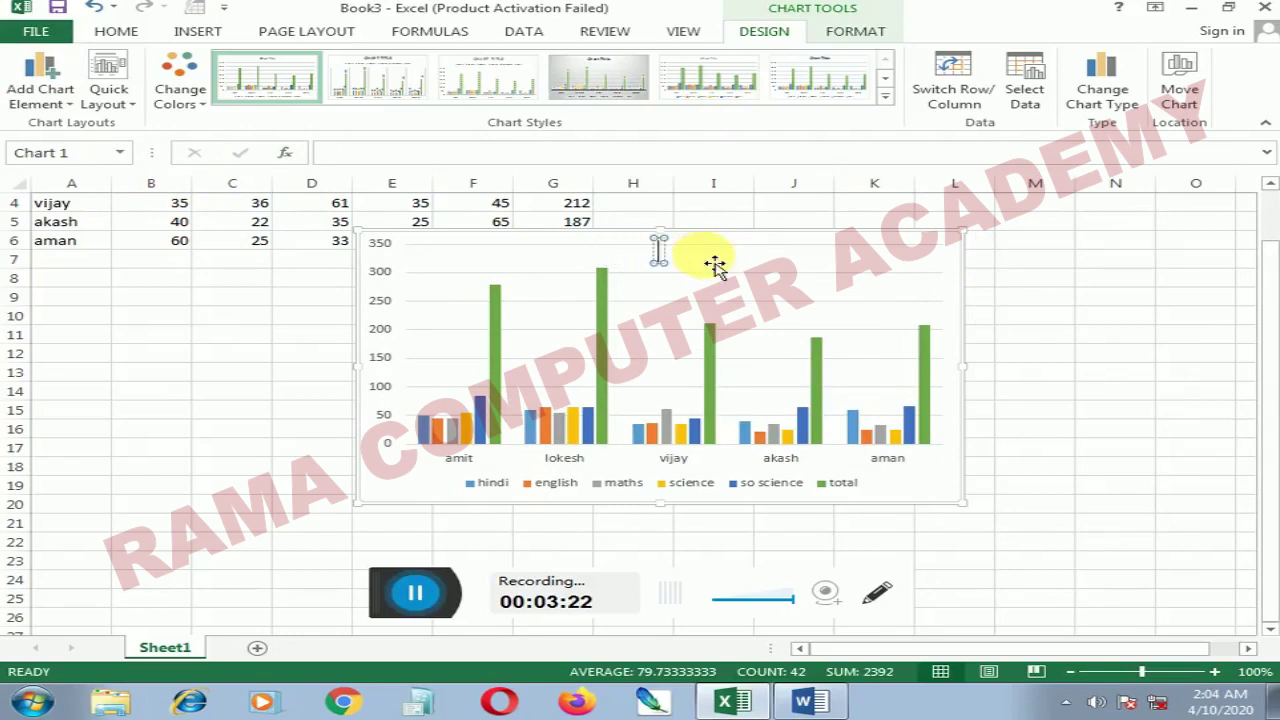
type("MM")
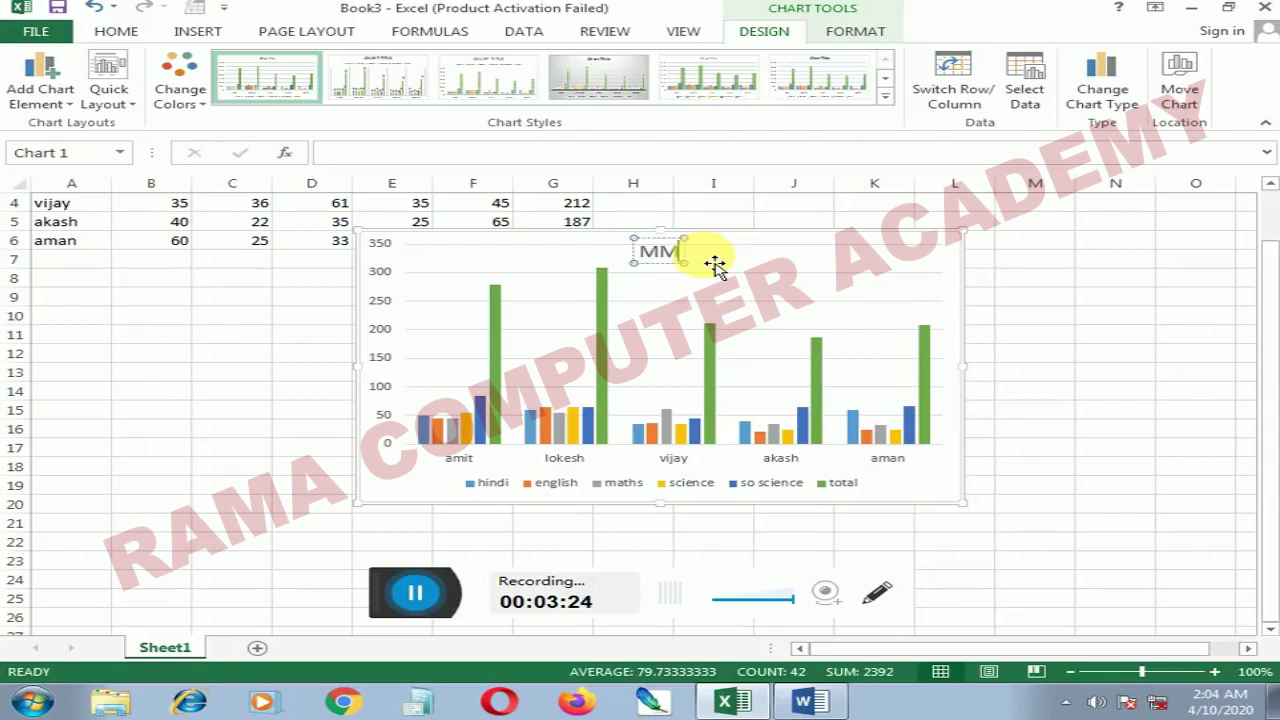
key("BackSpace")
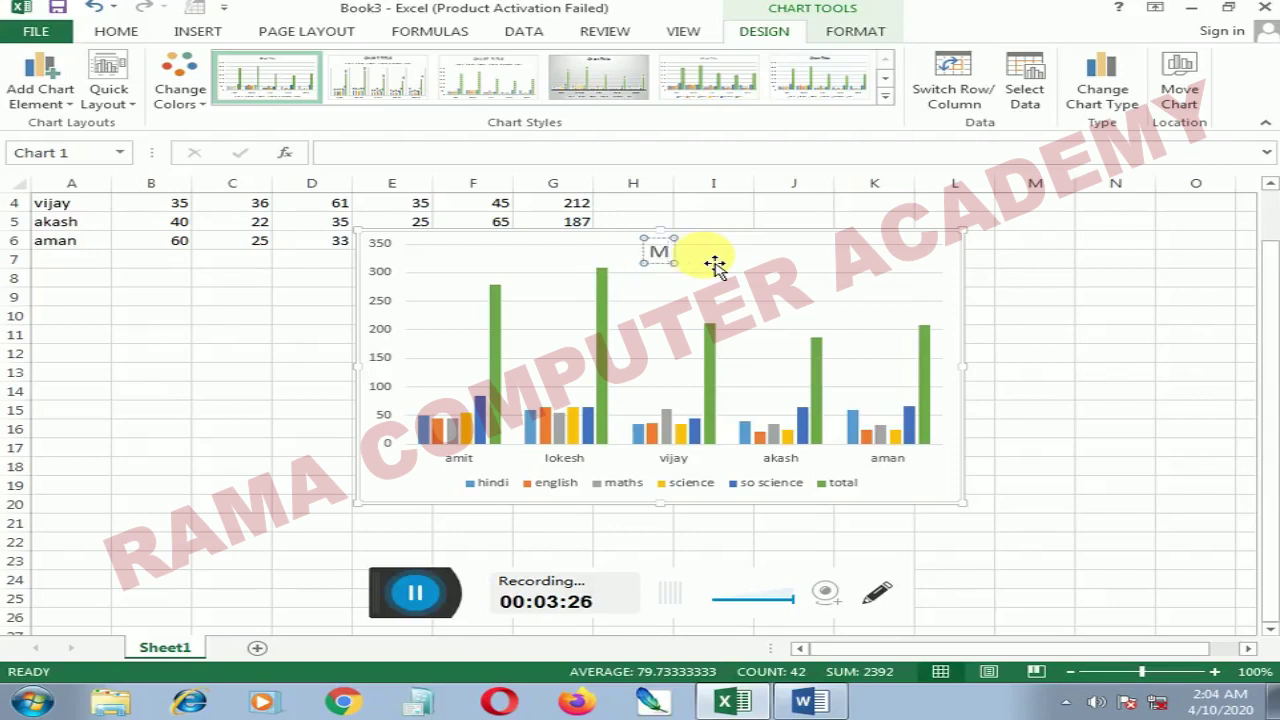
type("arksH")
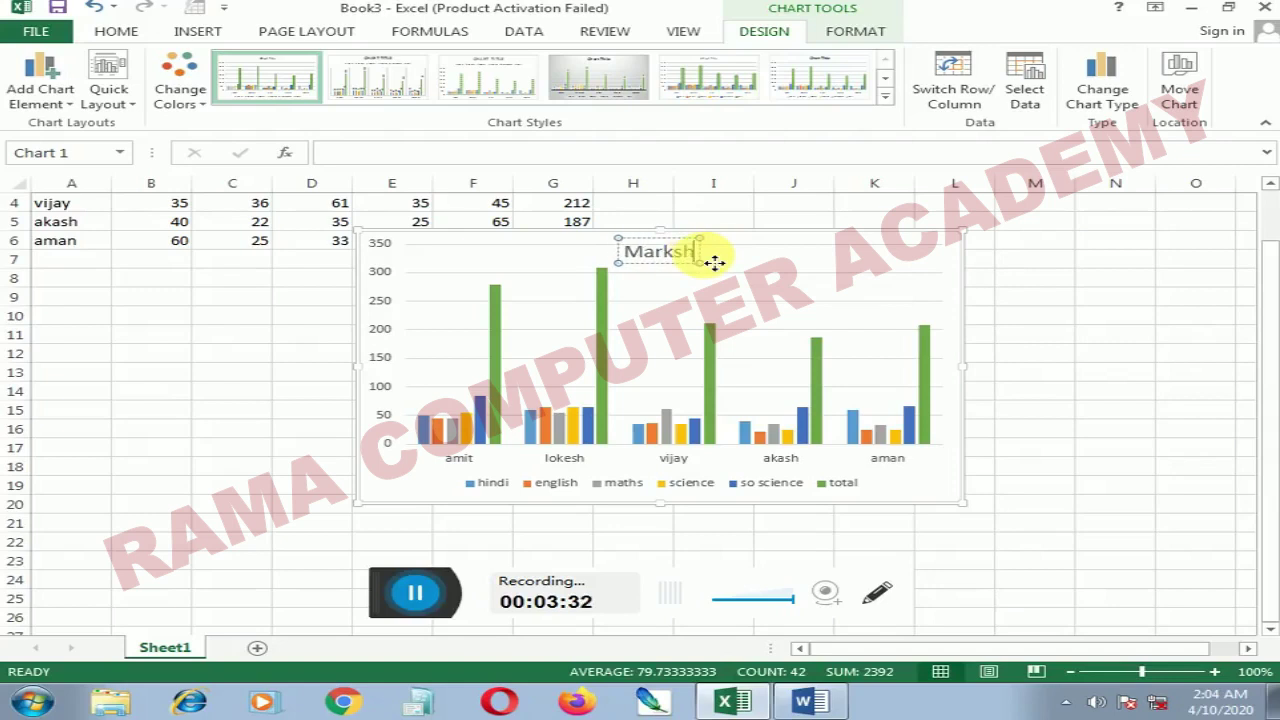
type("eet")
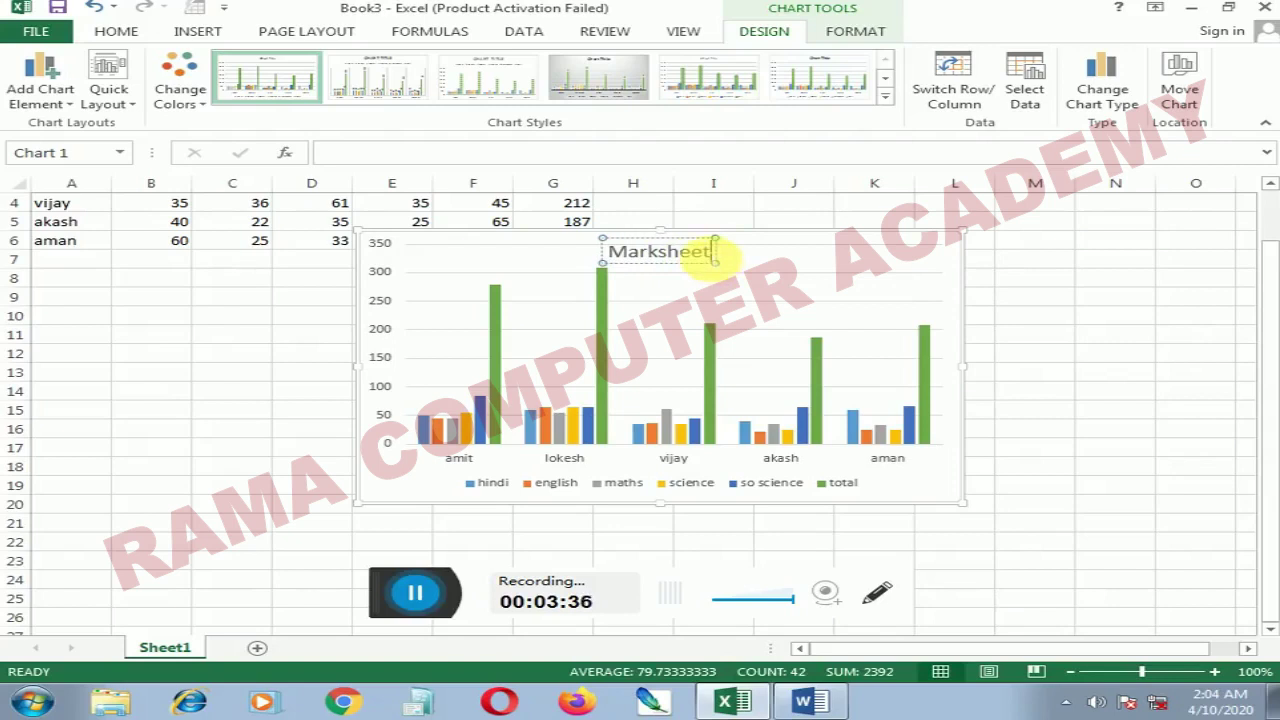
left_click(523, 277)
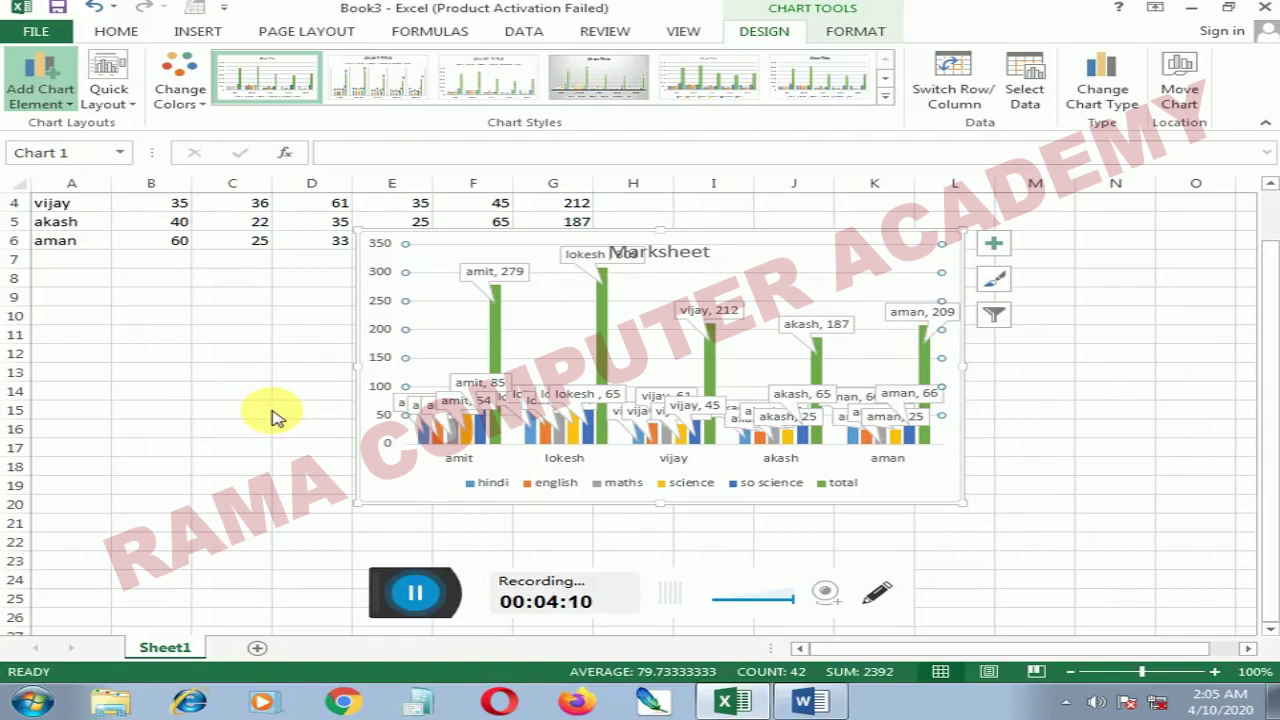
Step: Undo the data labels and data table changes, leaving the chart without a data table
key("ctrl+z")
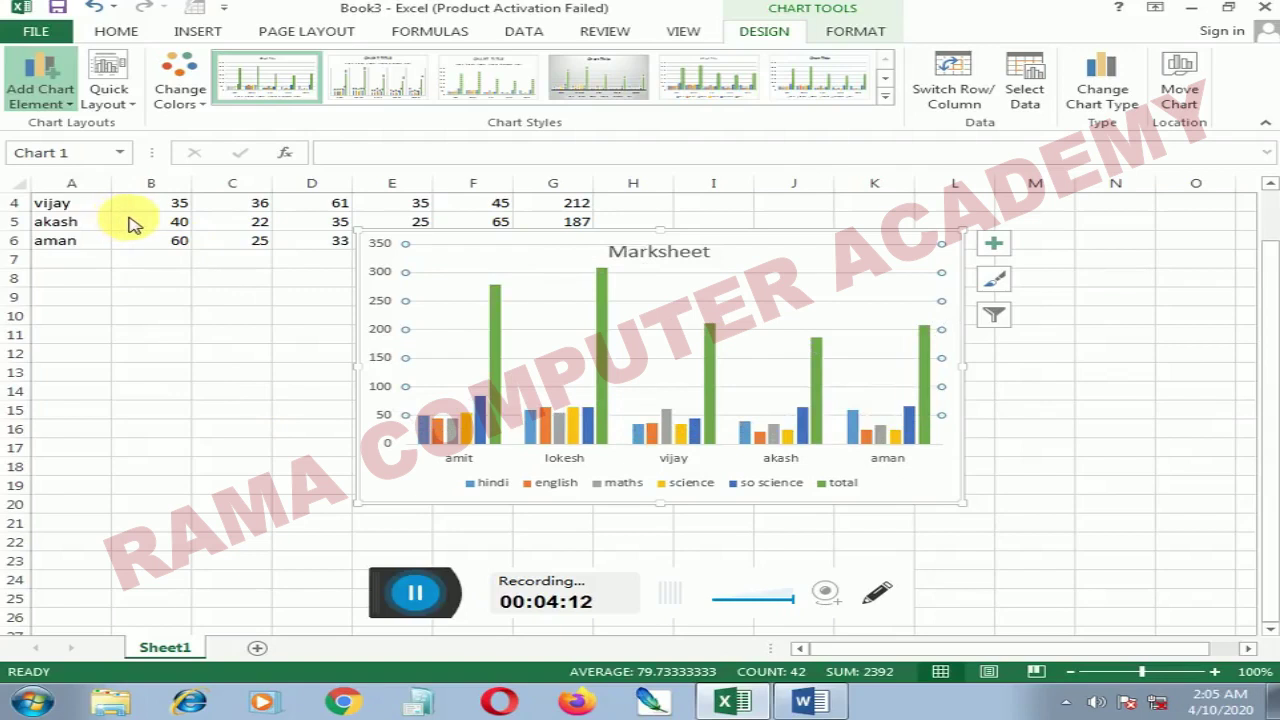
key("ctrl+z")
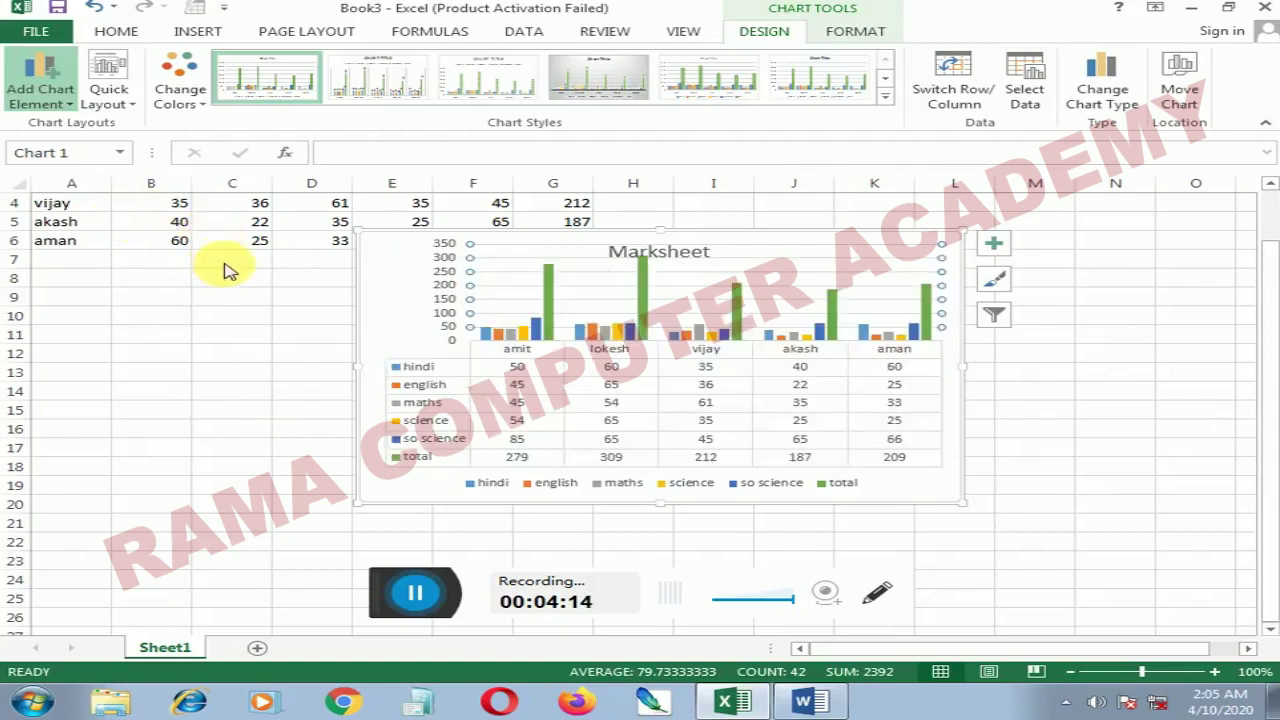
key("ctrl+z")
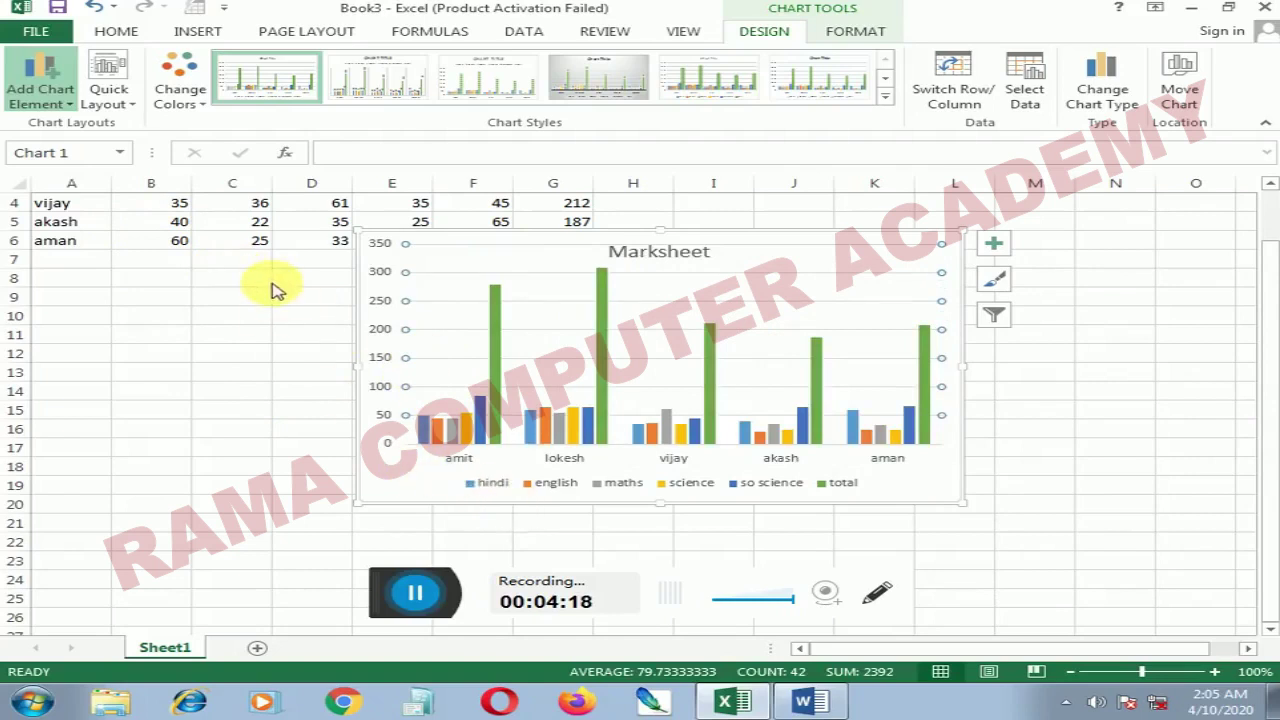
key("ctrl+y")
key("ctrl+y")
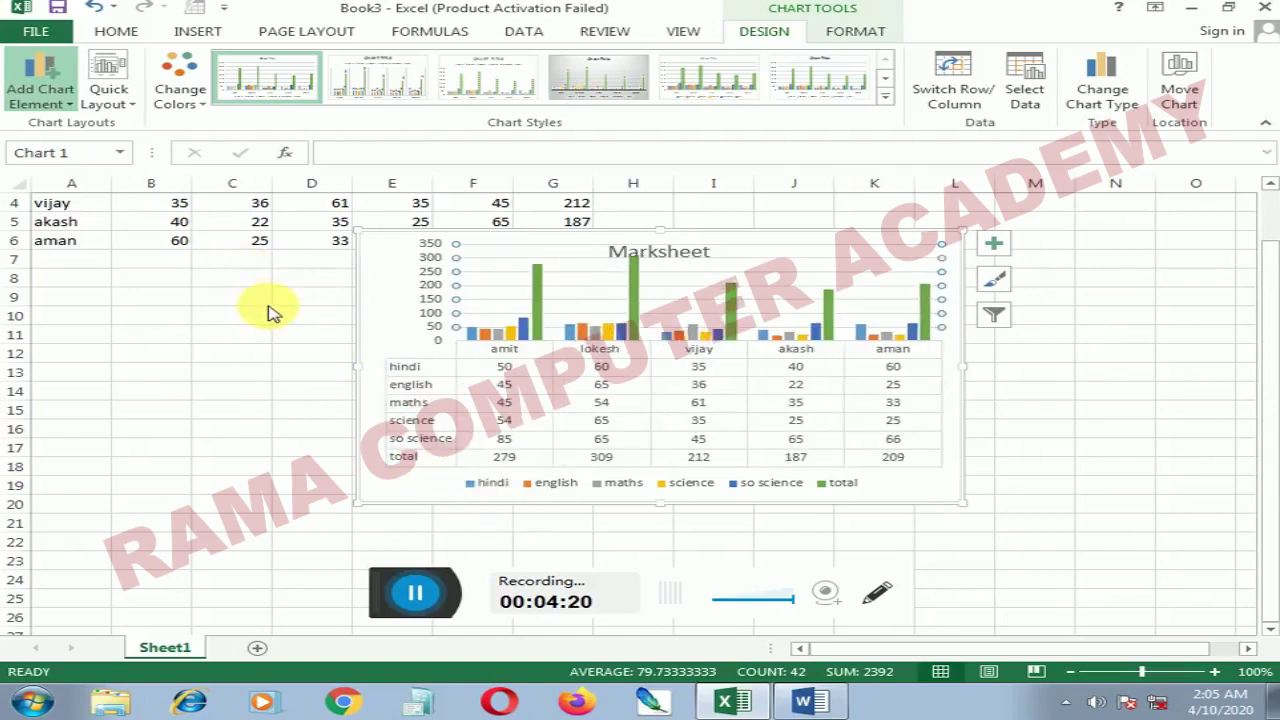
key("ctrl+z")
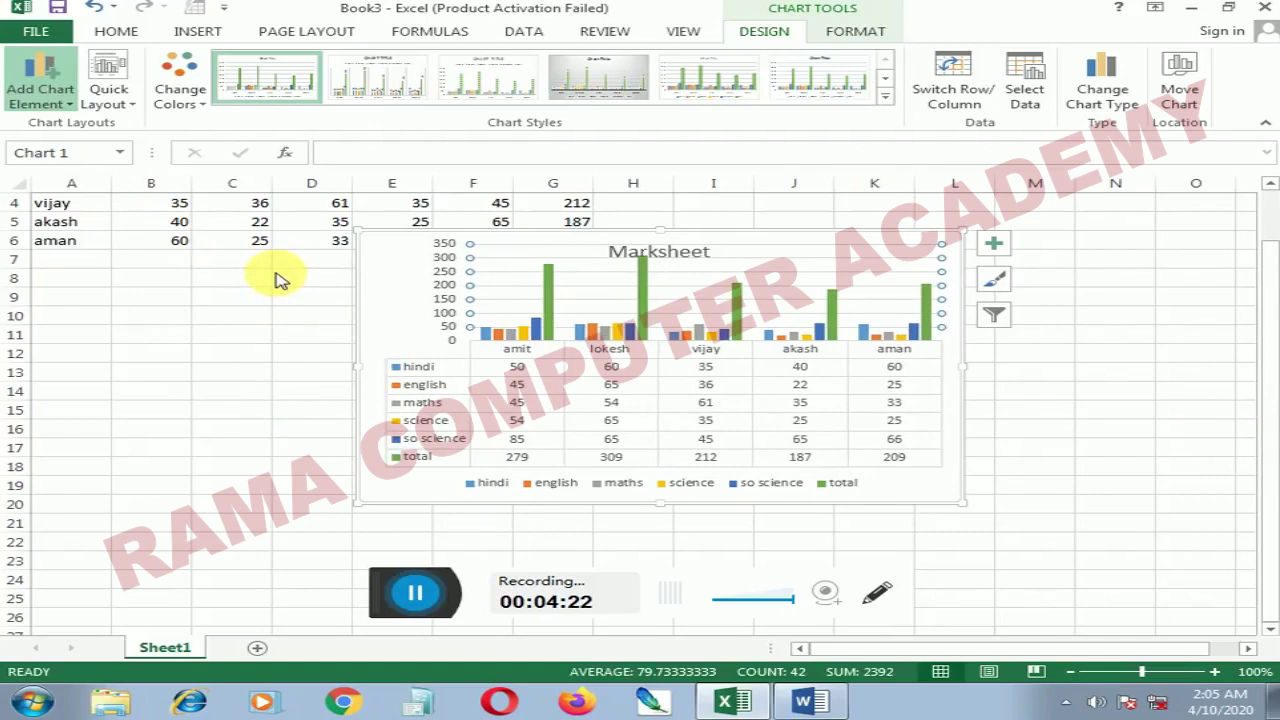
key("ctrl+z")
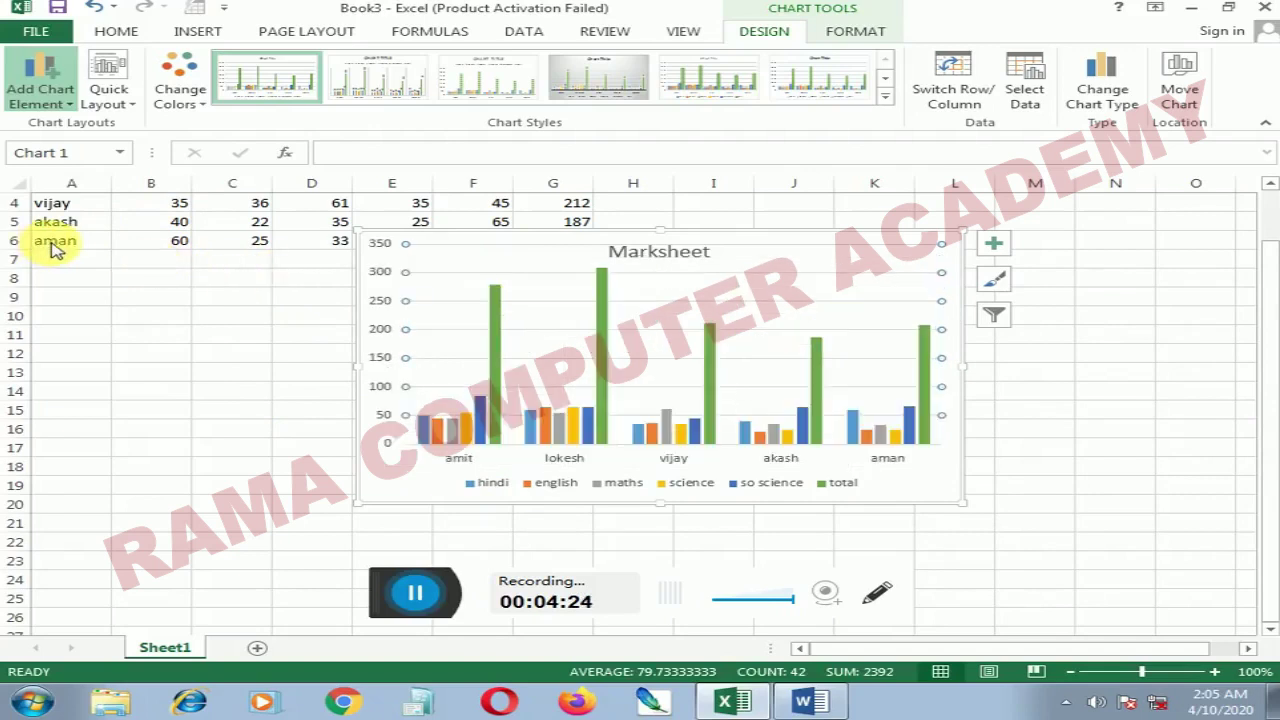
Step: Undo the error bar additions and resizing so no error bars remain
key("ctrl+z")
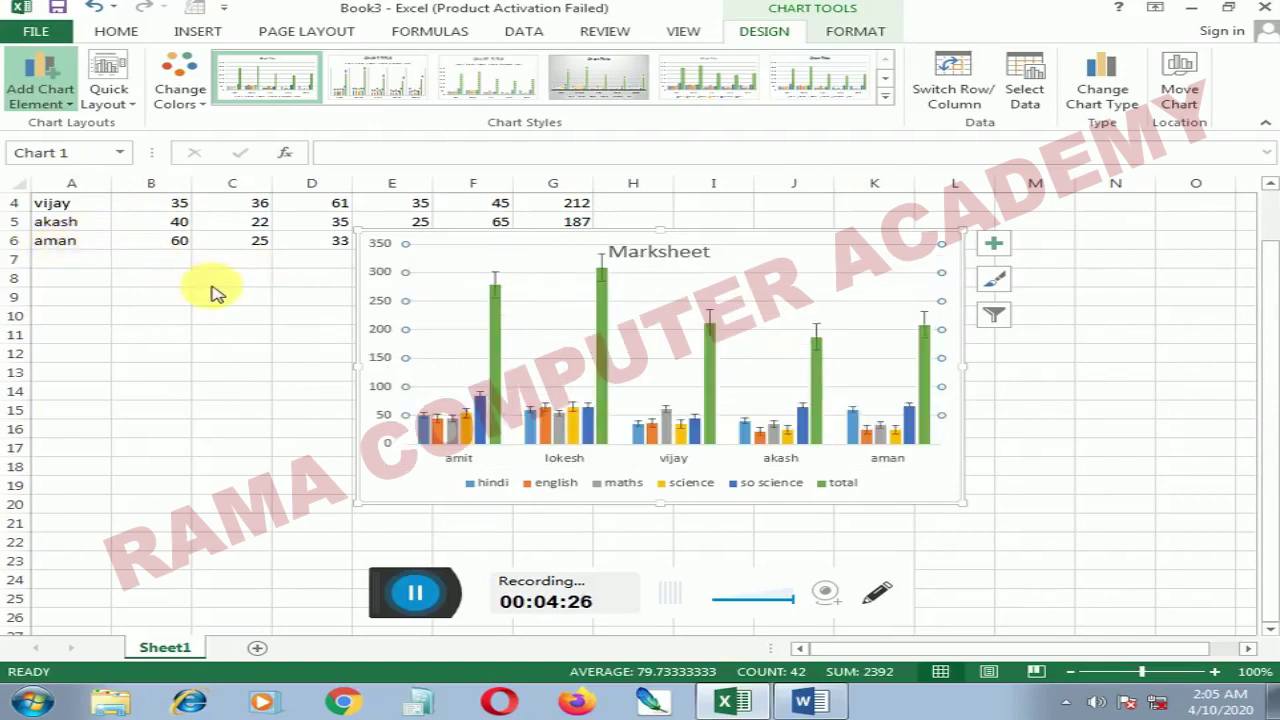
key("ctrl+z")
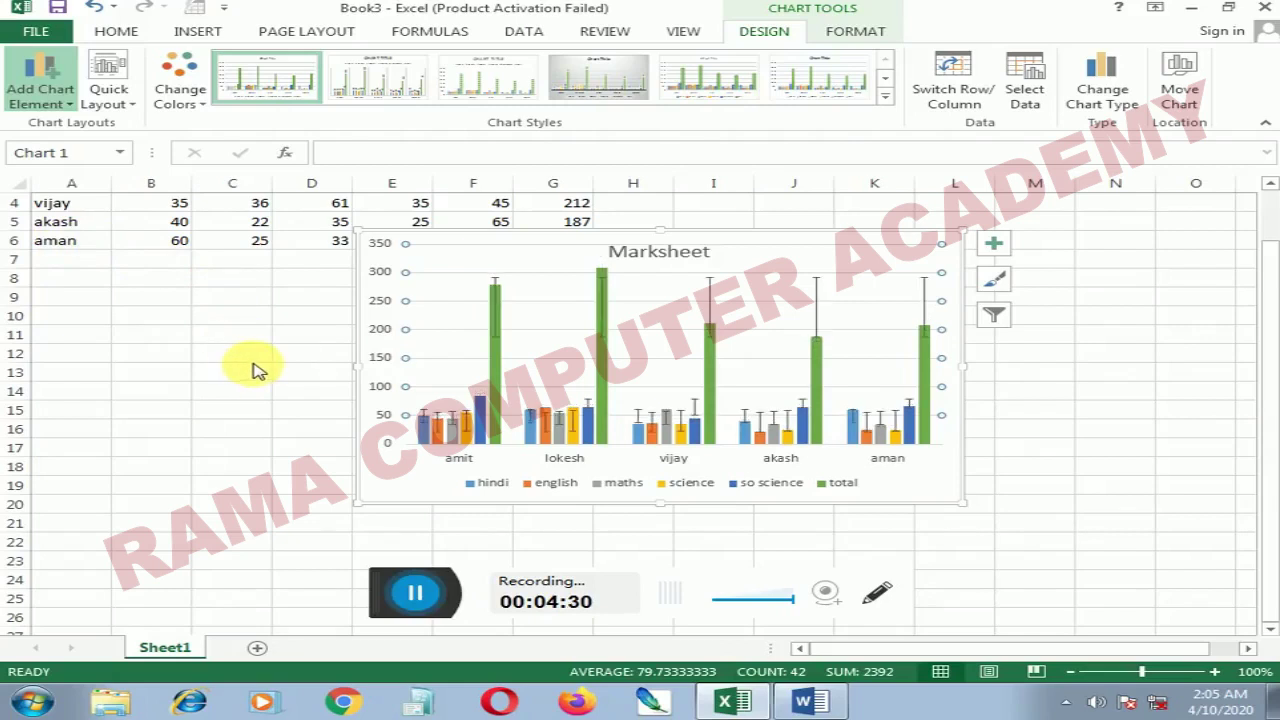
key("ctrl+z")
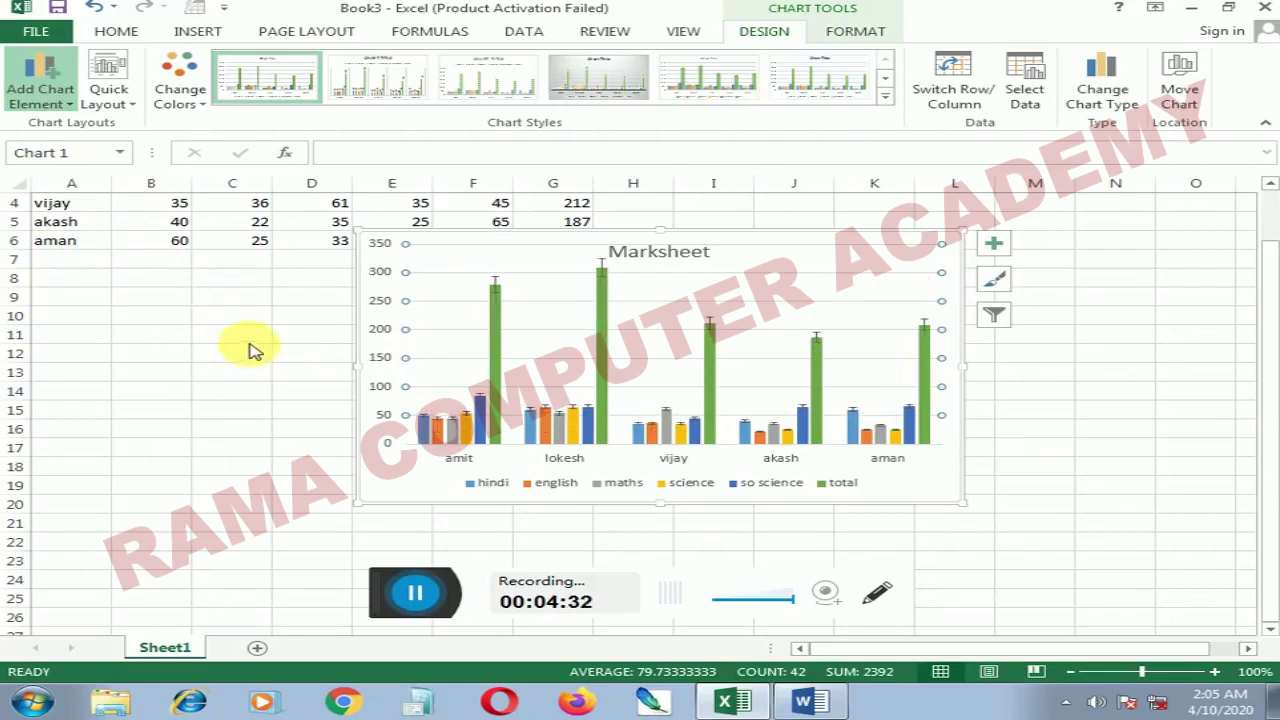
key("ctrl+z")
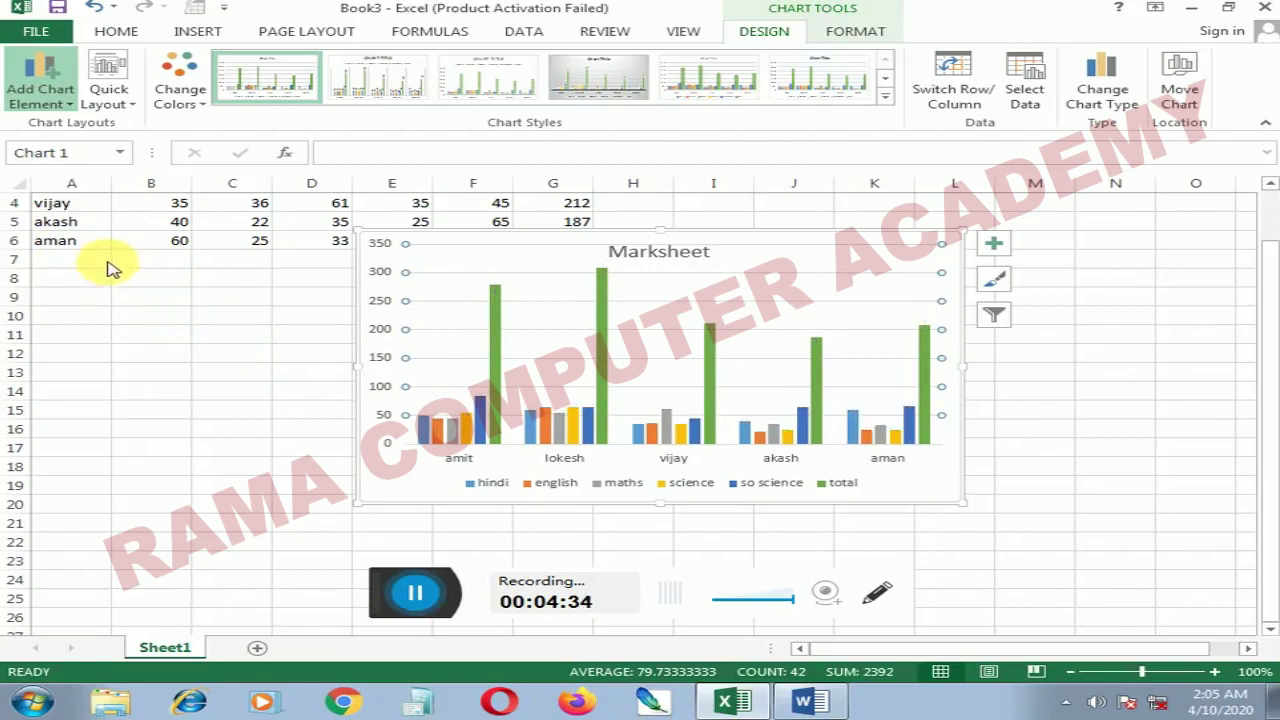
key("ctrl+z")
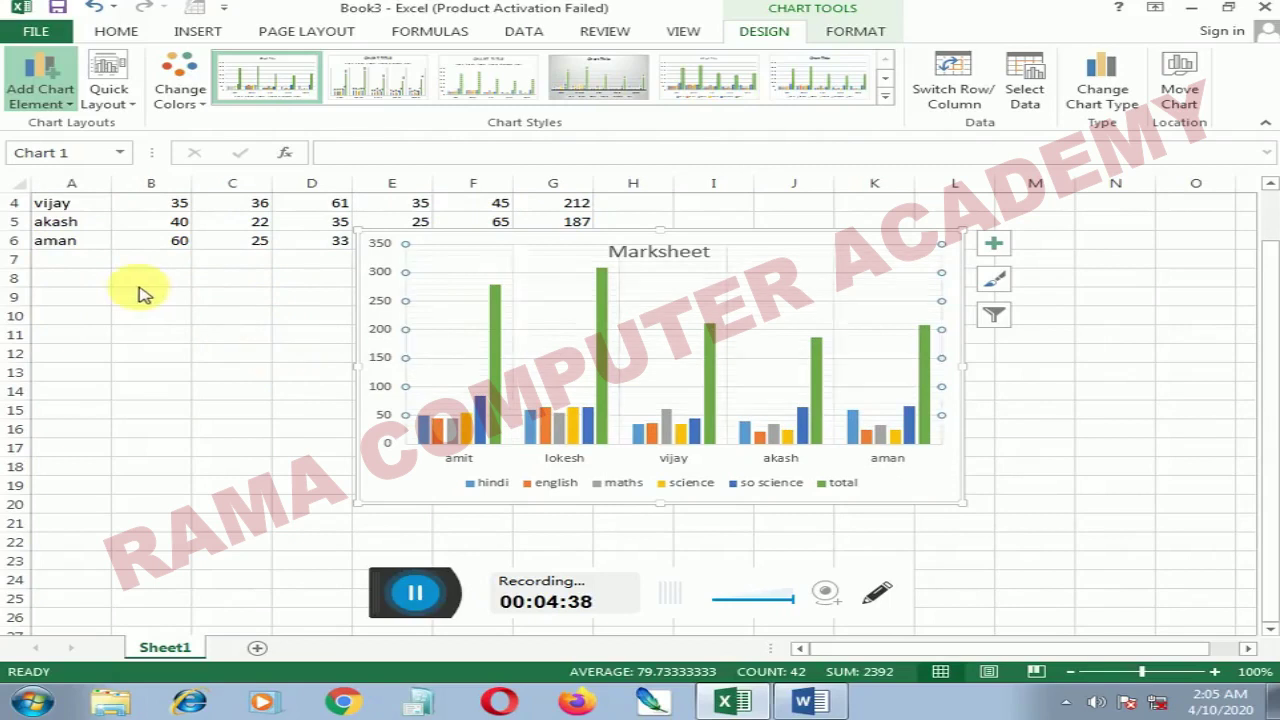
Step: Undo and redo legend position changes, ending with the legend below the plot
key("ctrl+z")
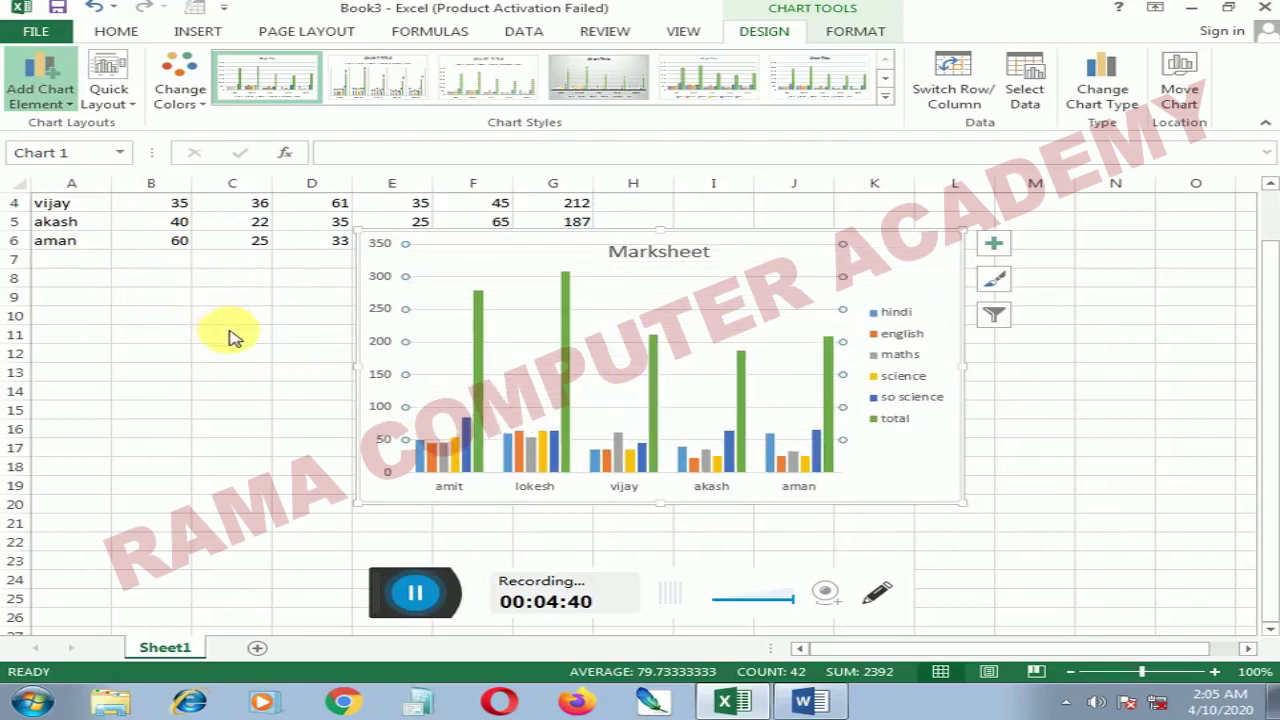
key("ctrl+z")
key("ctrl+y")
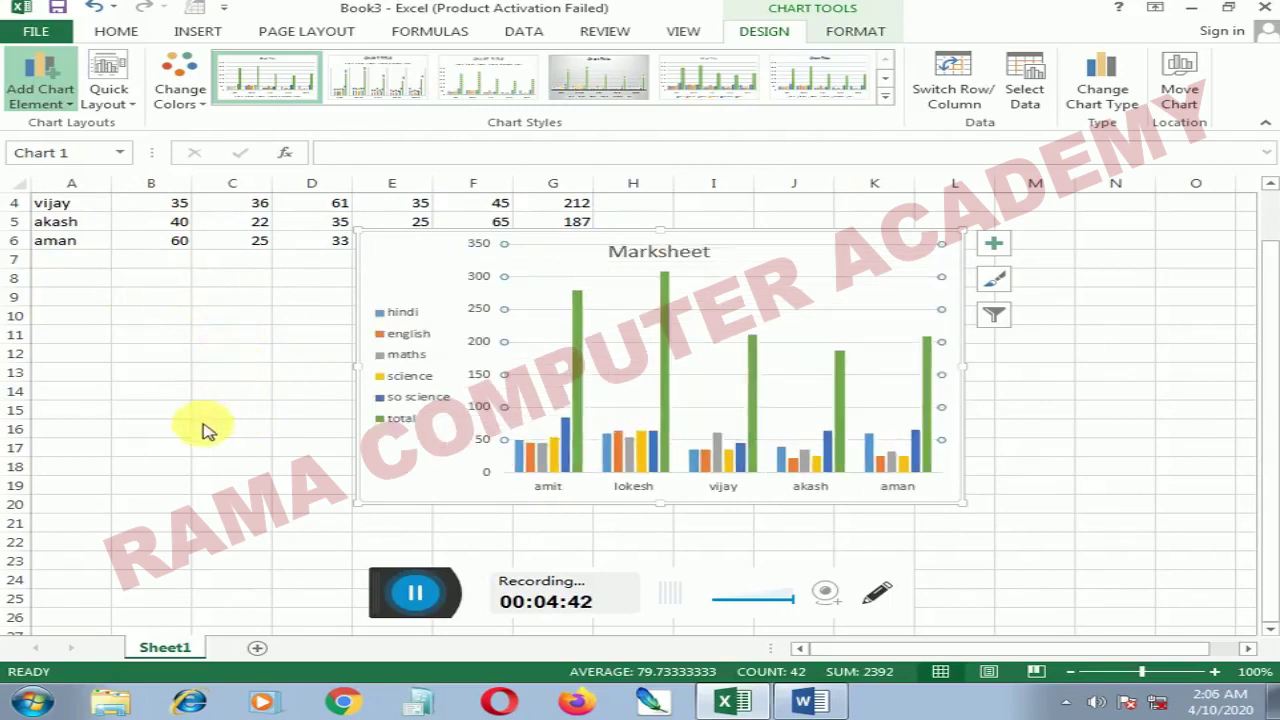
key("ctrl+y")
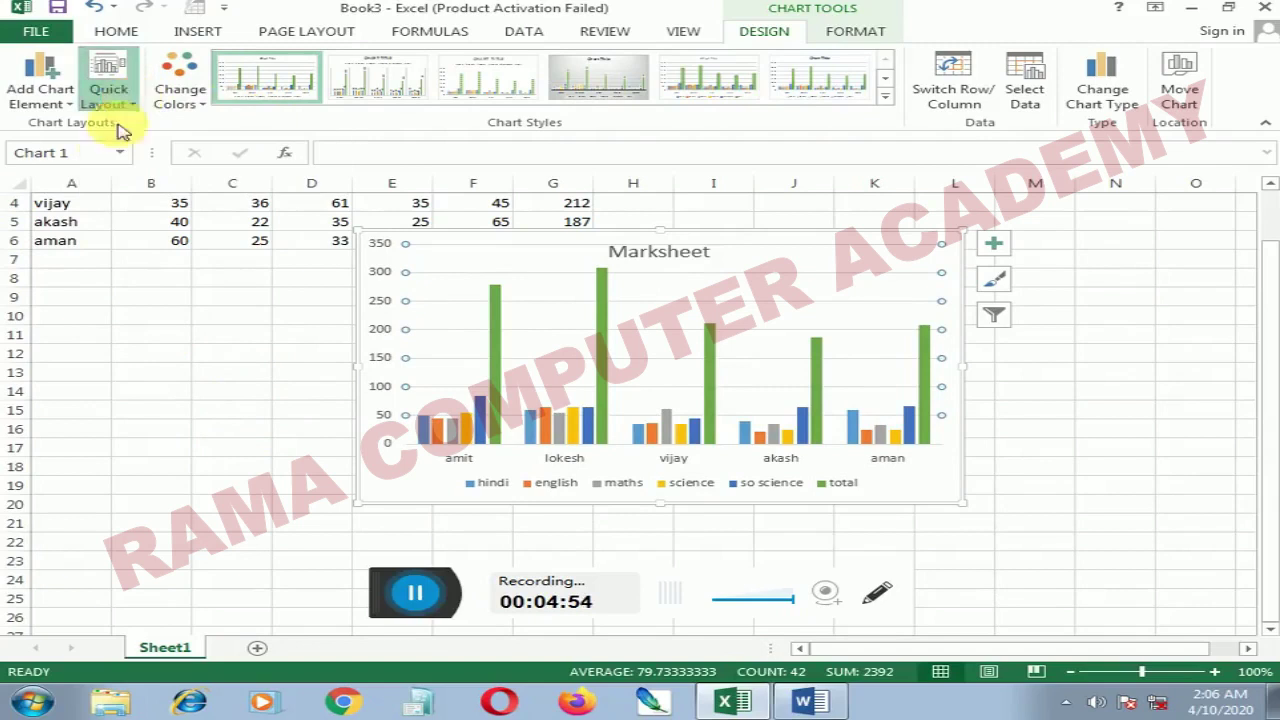
Step: Try Quick Layout 1 and an axis-title layout, then revert to the data-label layout
left_click(110, 95)
left_click(110, 147)
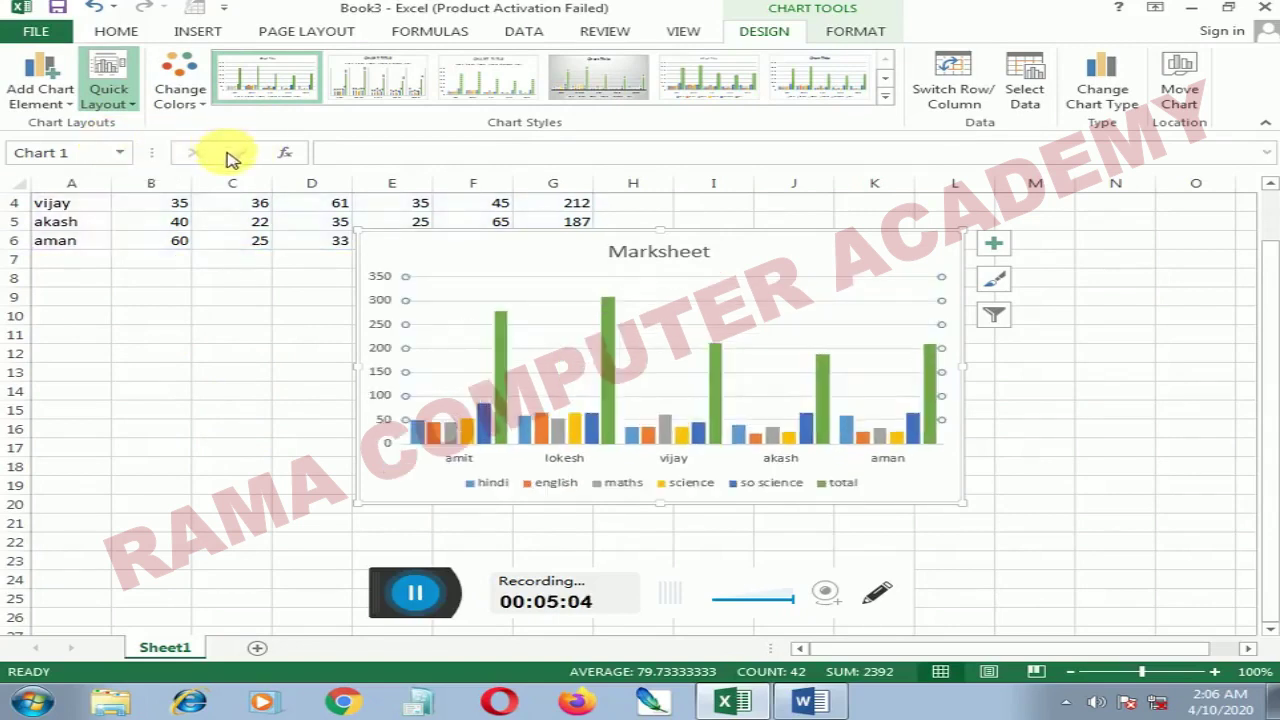
left_click(195, 230)
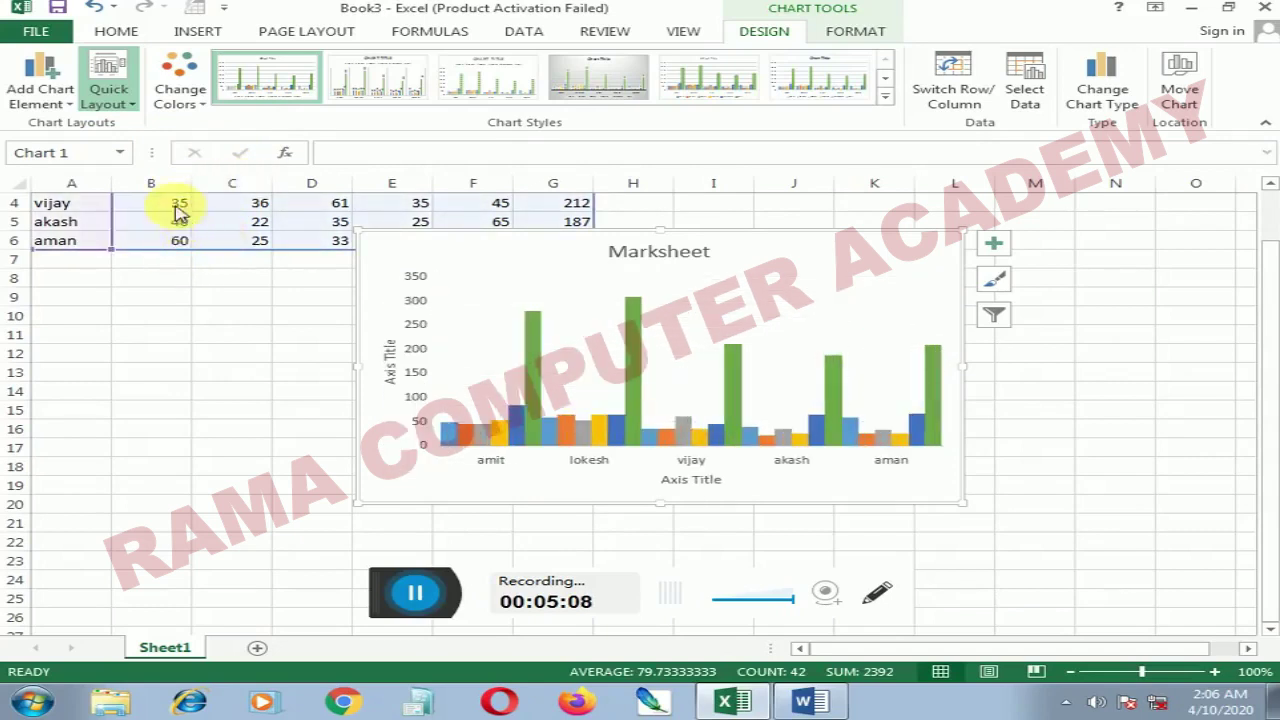
key("ctrl+z")
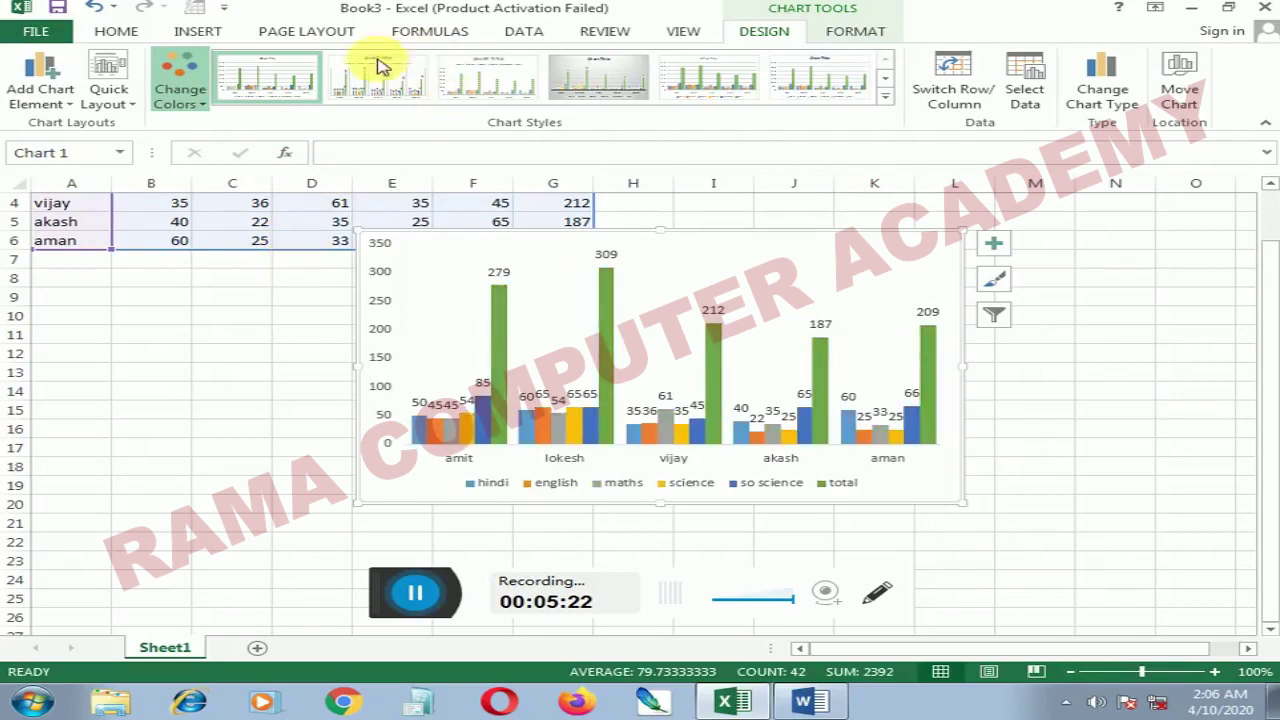
Step: Apply the pale translucent chart style and toggle Switch Row/Column, ending with students as categories
left_click(376, 74)
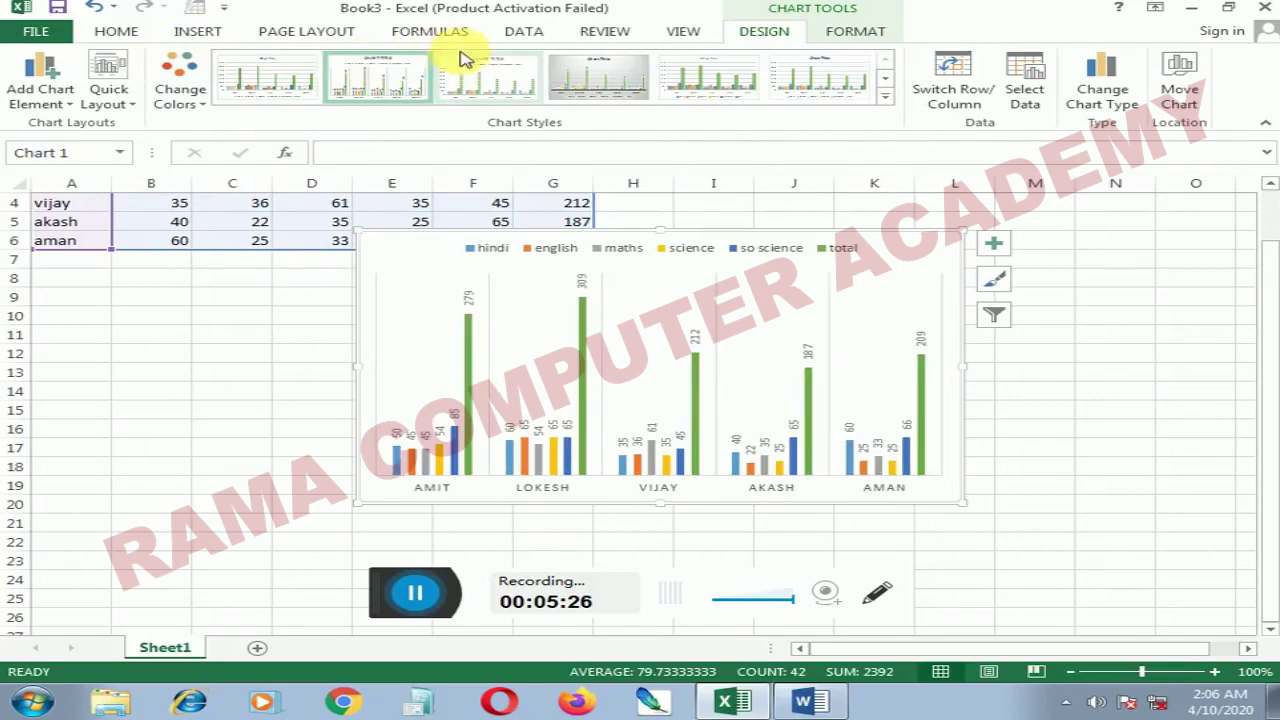
left_click(731, 80)
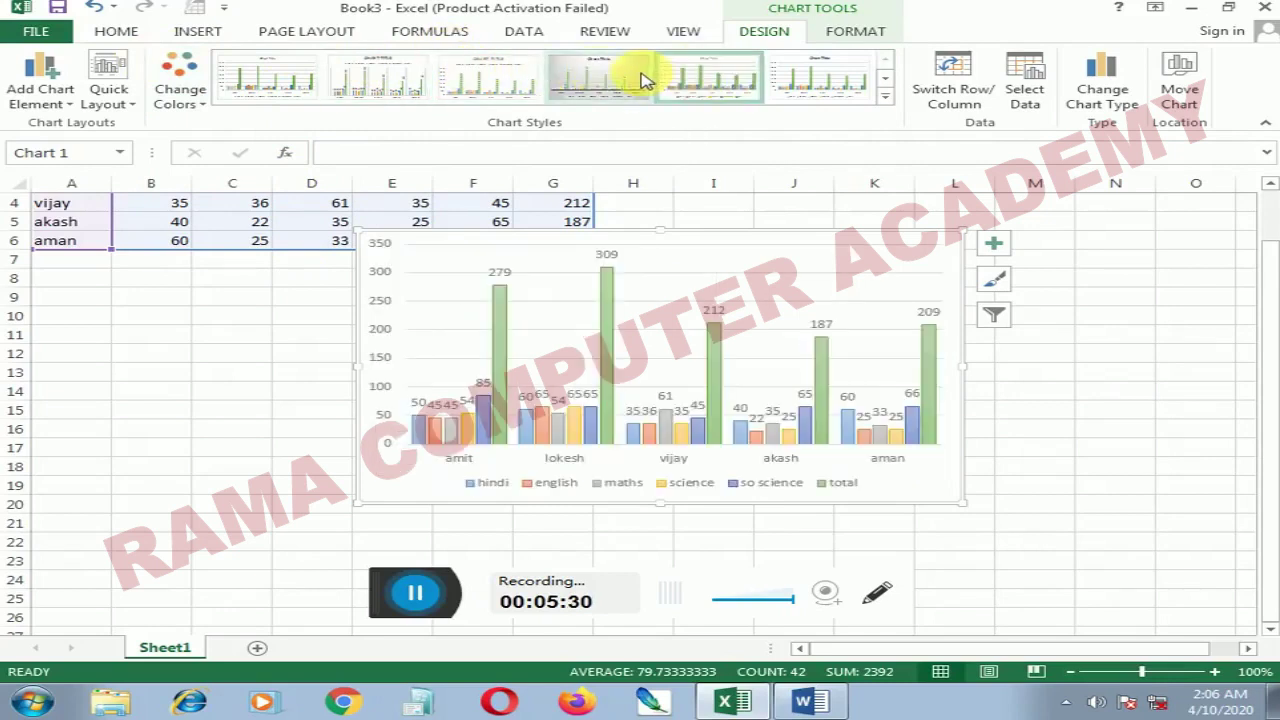
left_click(952, 95)
left_click(952, 95)
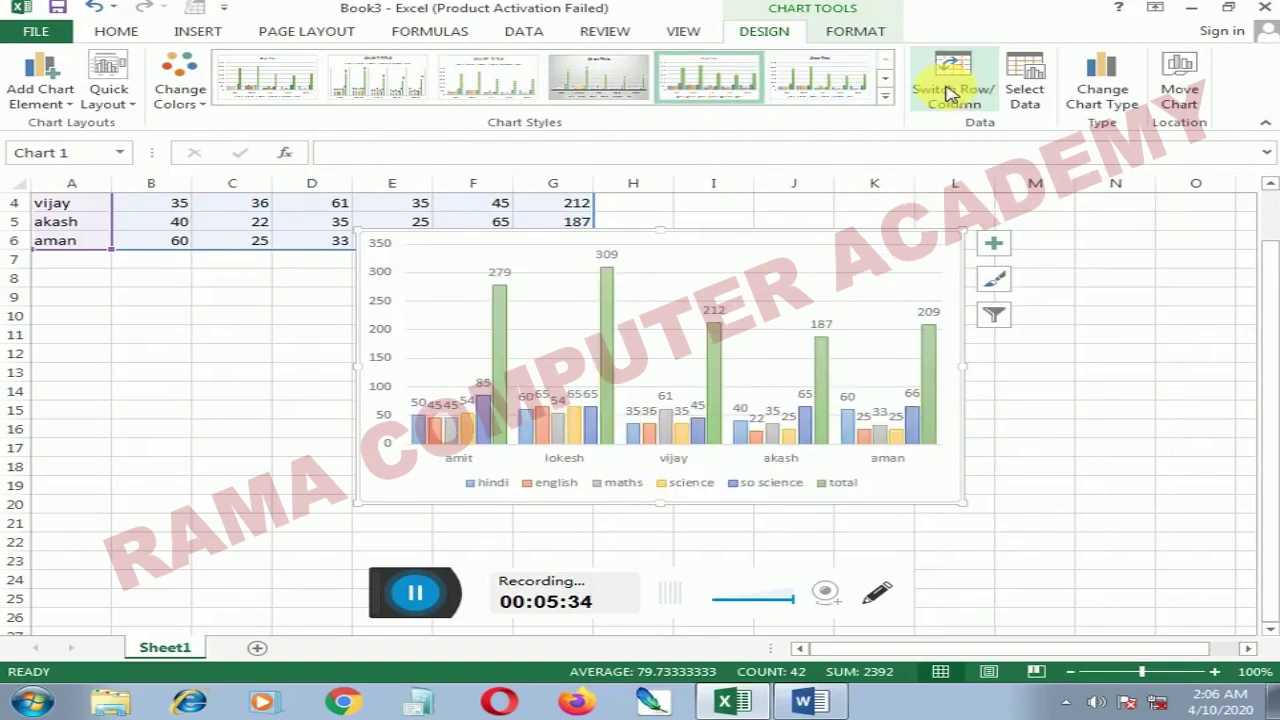
left_click(950, 93)
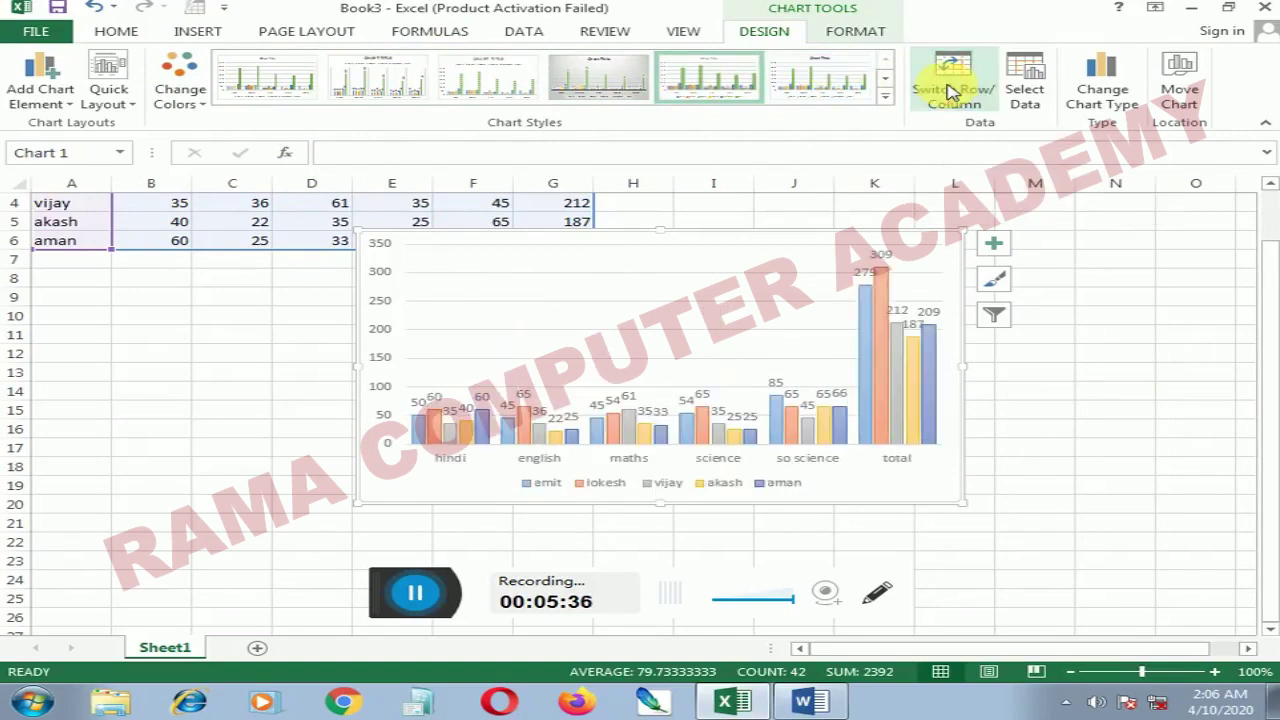
left_click(952, 93)
left_click(952, 93)
left_click(950, 93)
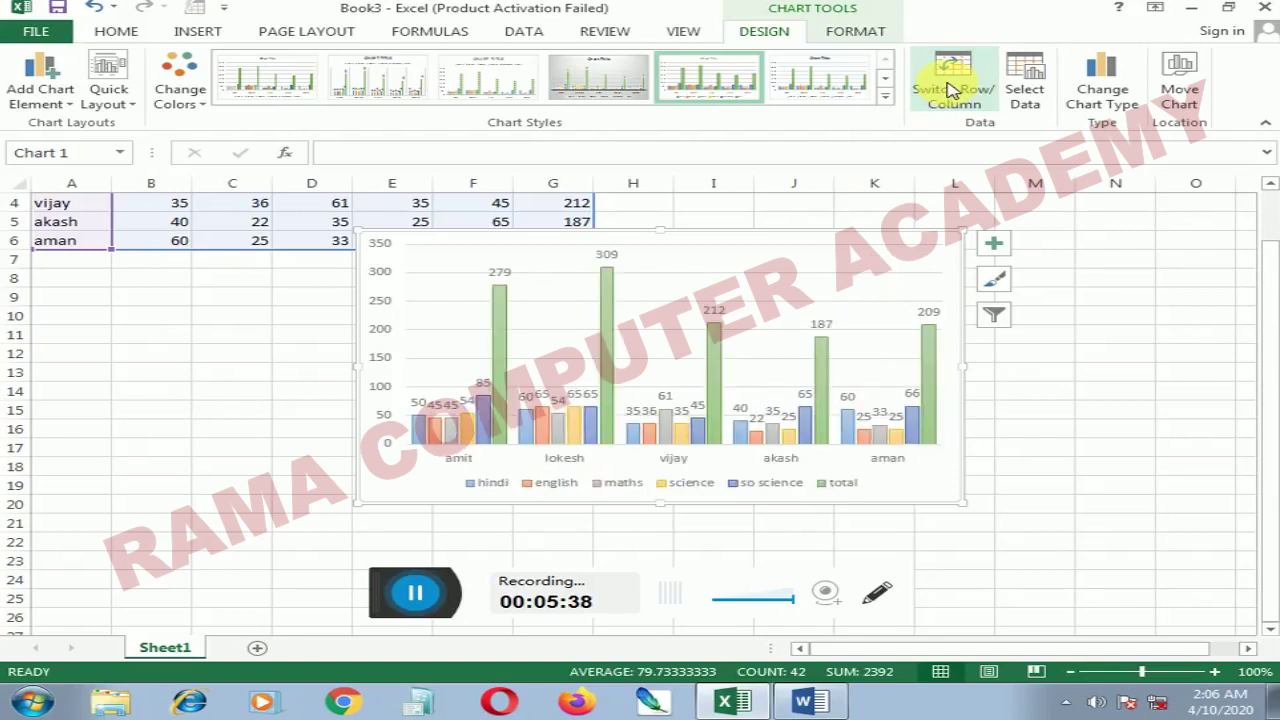
left_click(1022, 90)
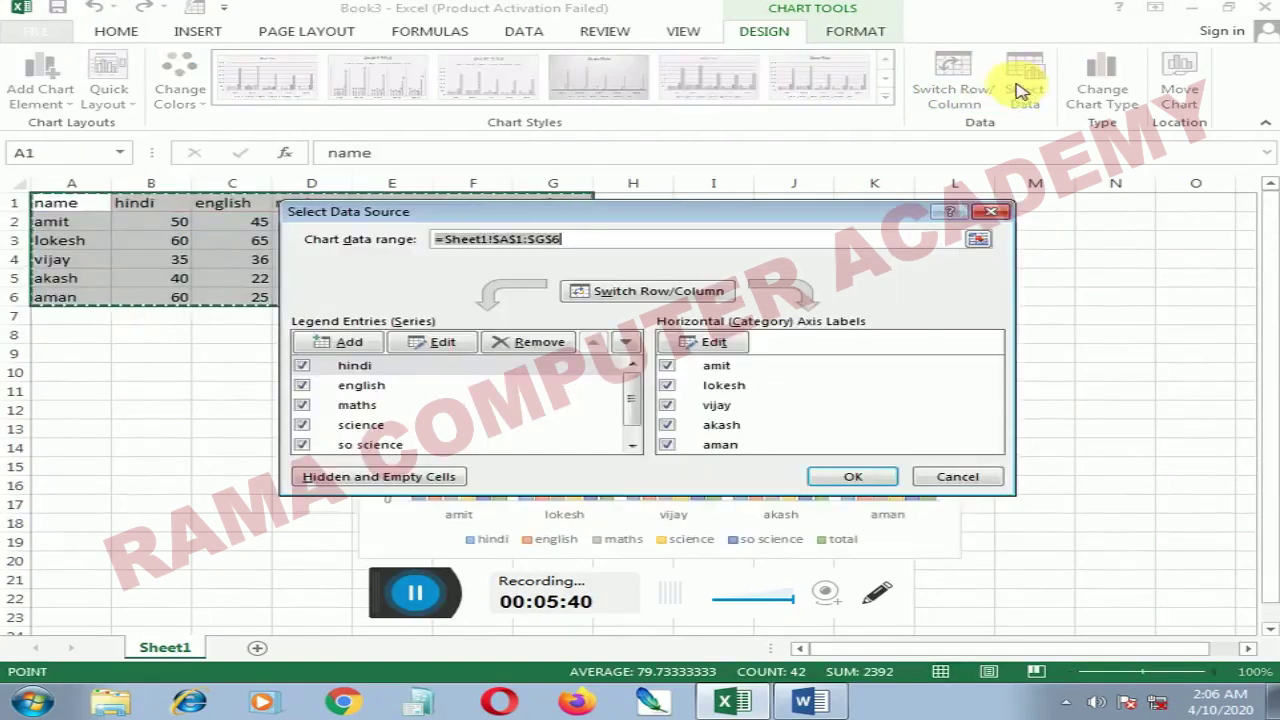
Step: Accept the chart data range =Sheet1!$A$1:$G$6 unchanged
left_click(851, 474)
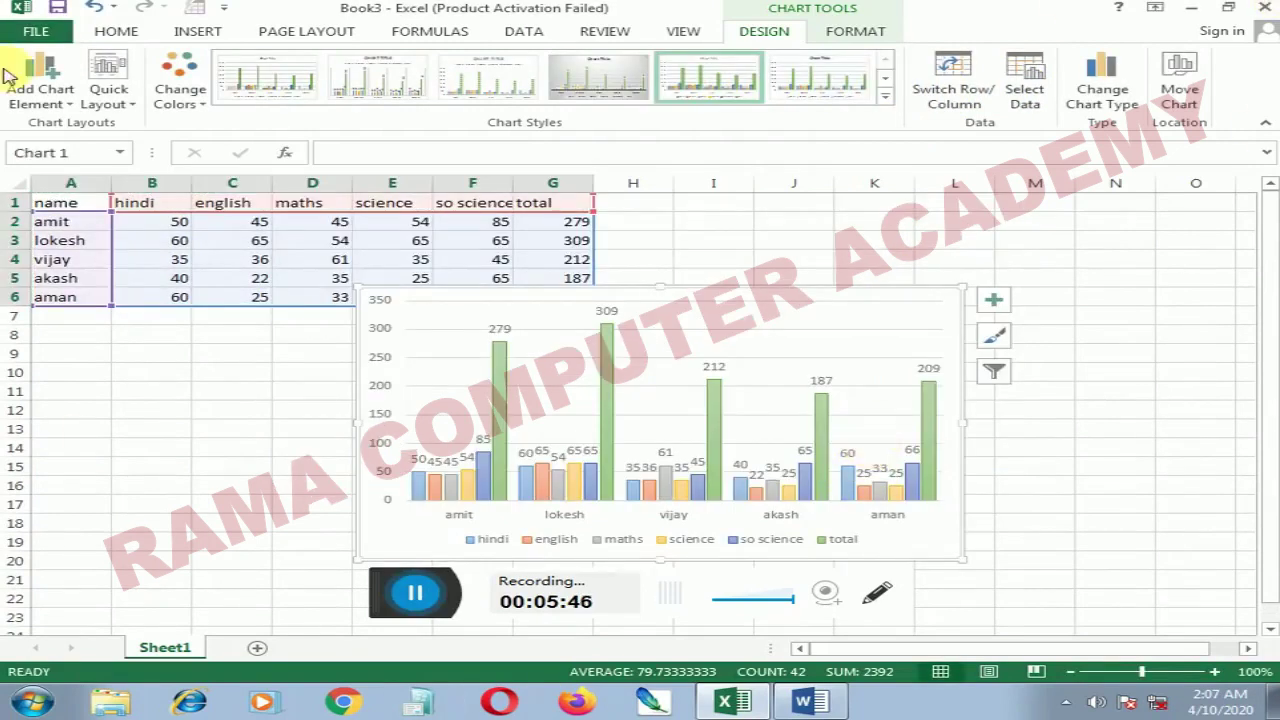
Step: Change the chart type to Line, with one line per subject across the students
left_click(1100, 95)
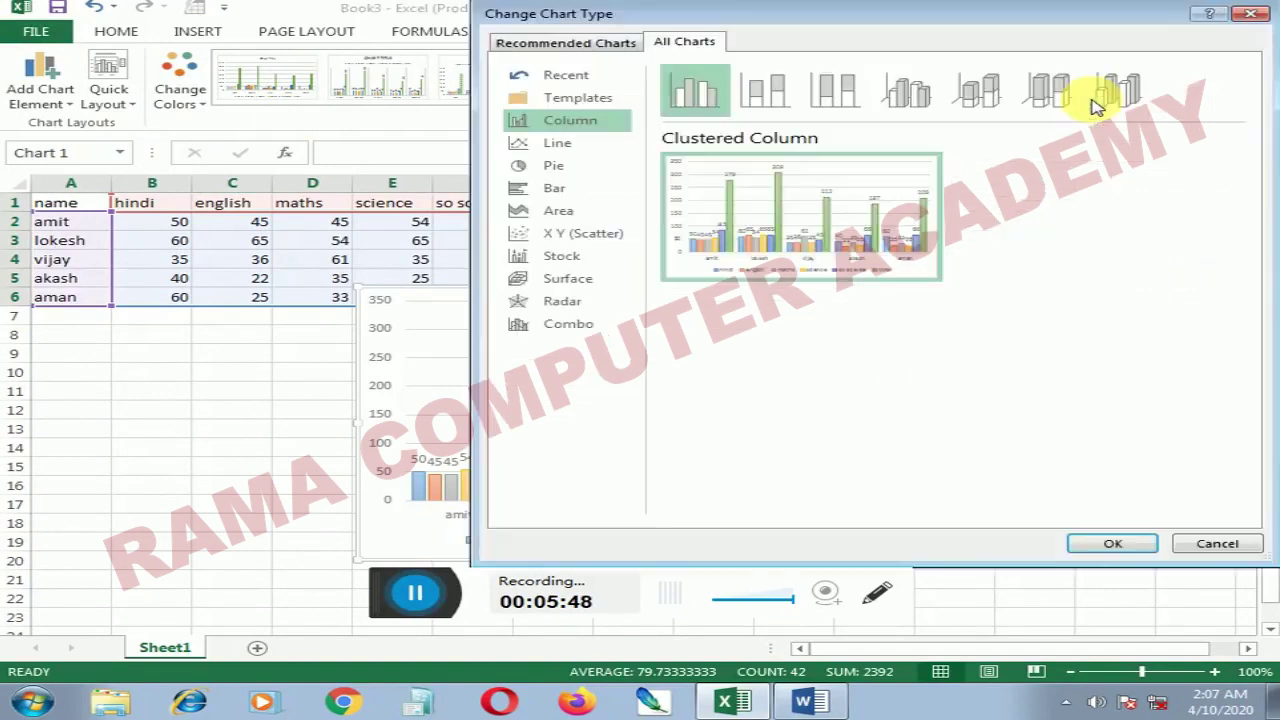
left_click(550, 146)
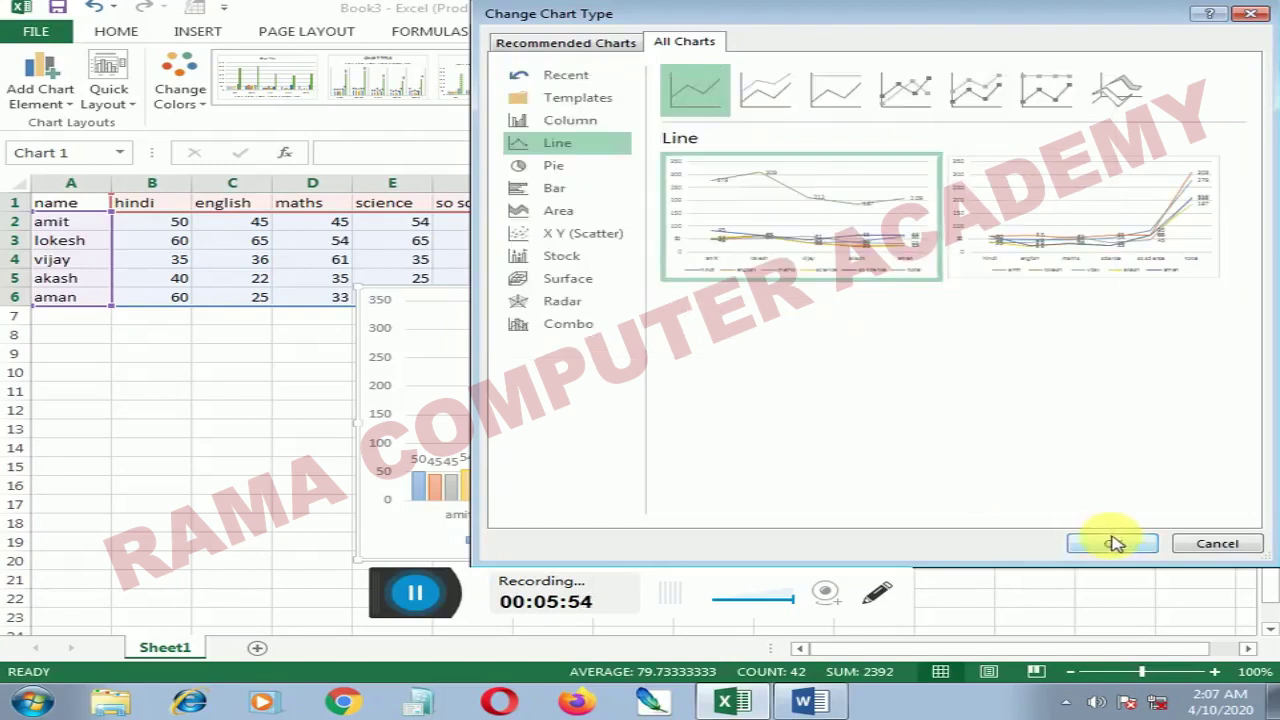
left_click(1113, 543)
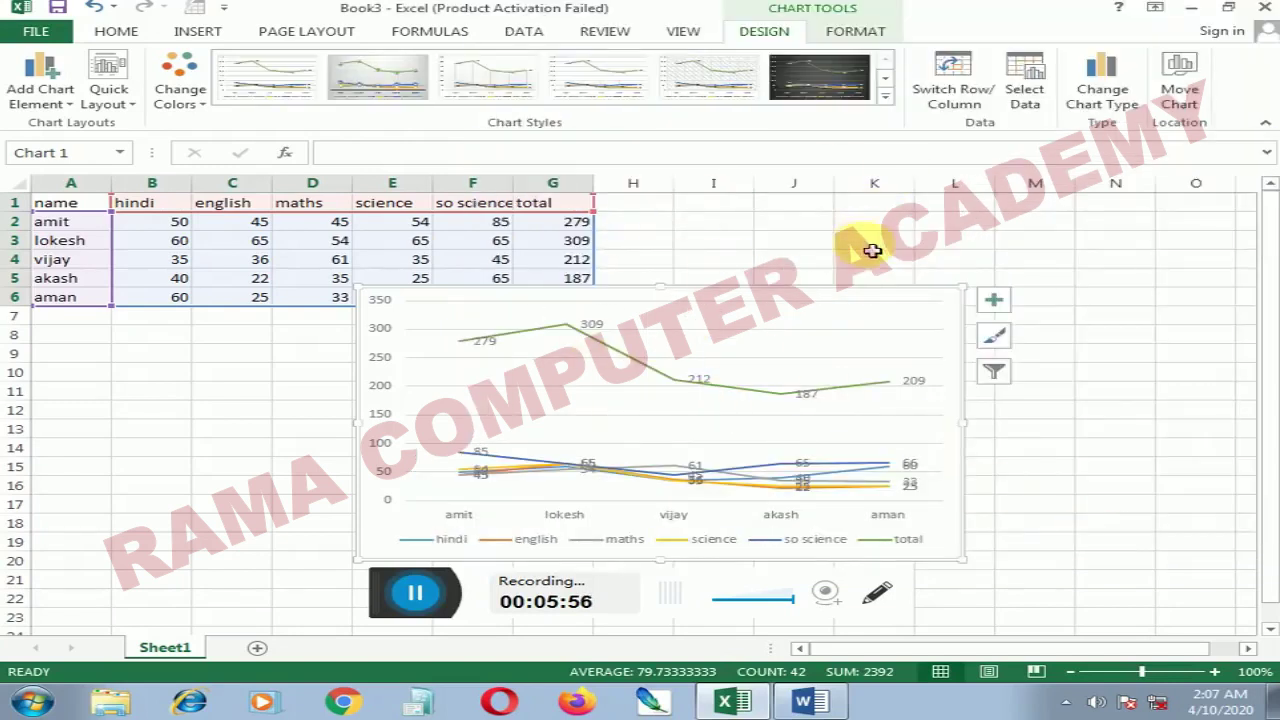
Step: Reopen Change Chart Type and preview the column, line, pie, bar and area types
left_click(1101, 82)
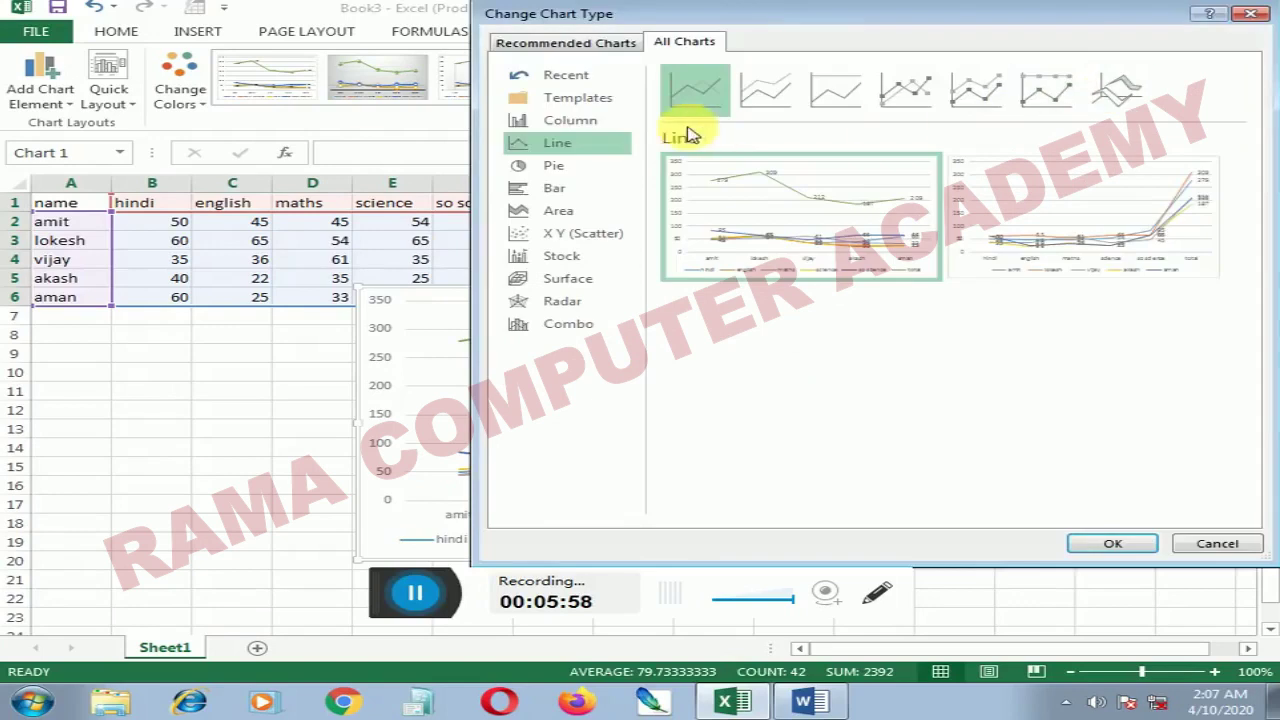
left_click(541, 121)
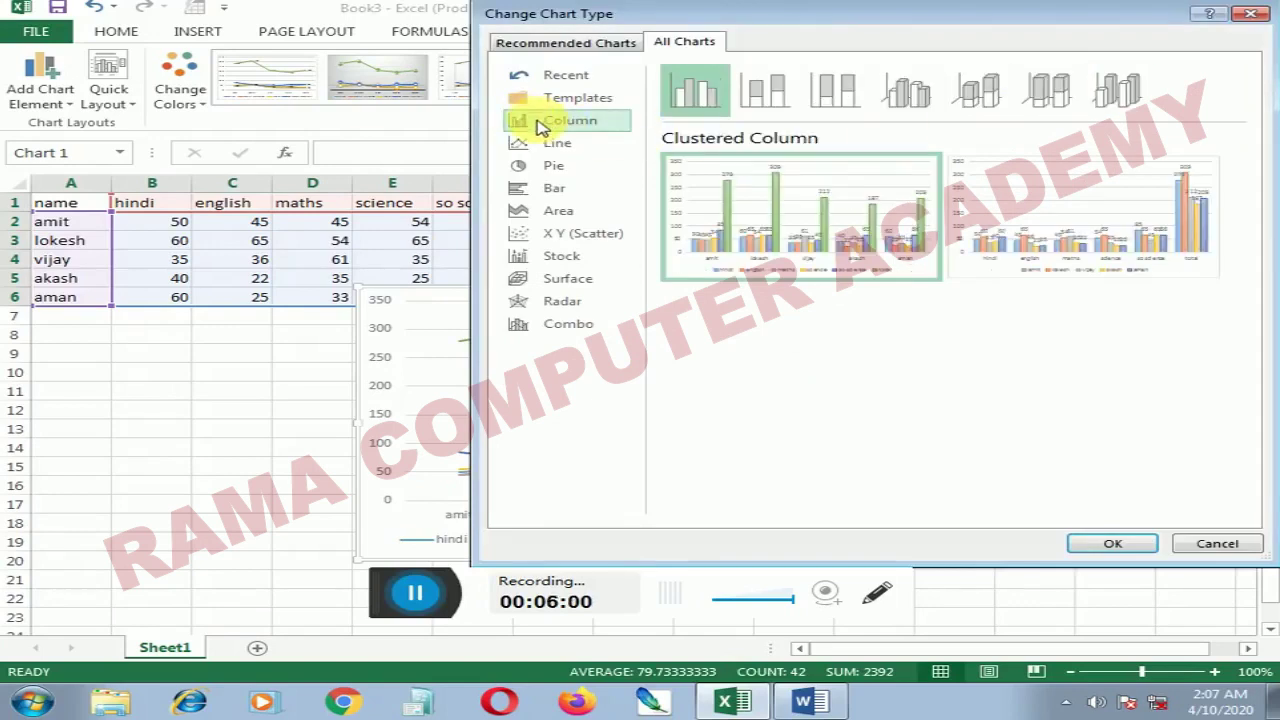
left_click(545, 143)
left_click(548, 168)
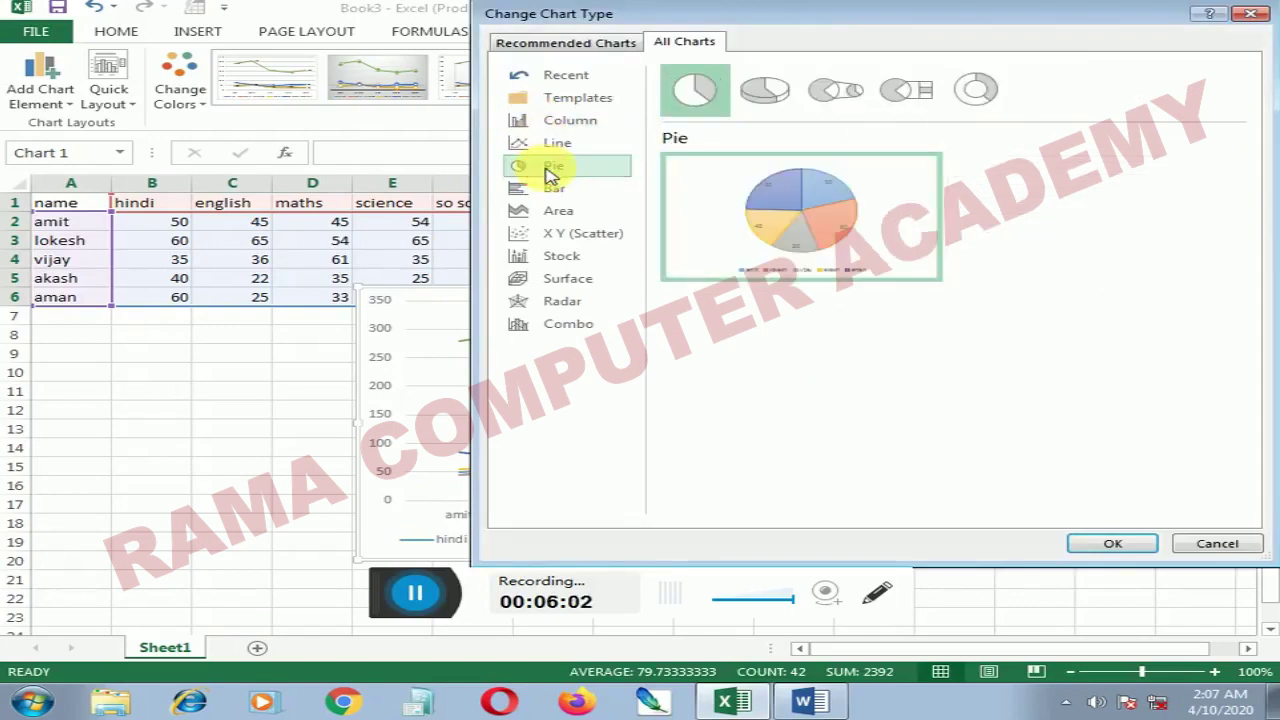
left_click(551, 190)
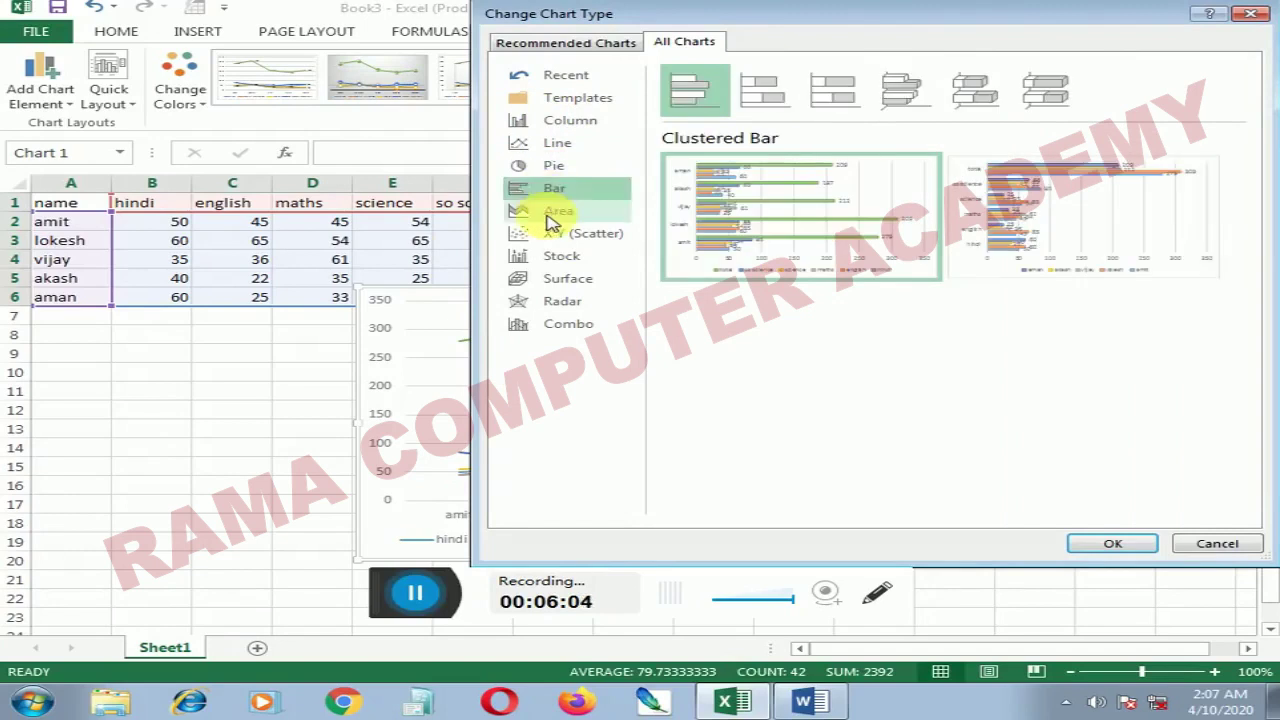
left_click(553, 213)
Step: Preview the scatter, stock, surface, radar, combo and column types, then cancel to keep the line chart
left_click(558, 233)
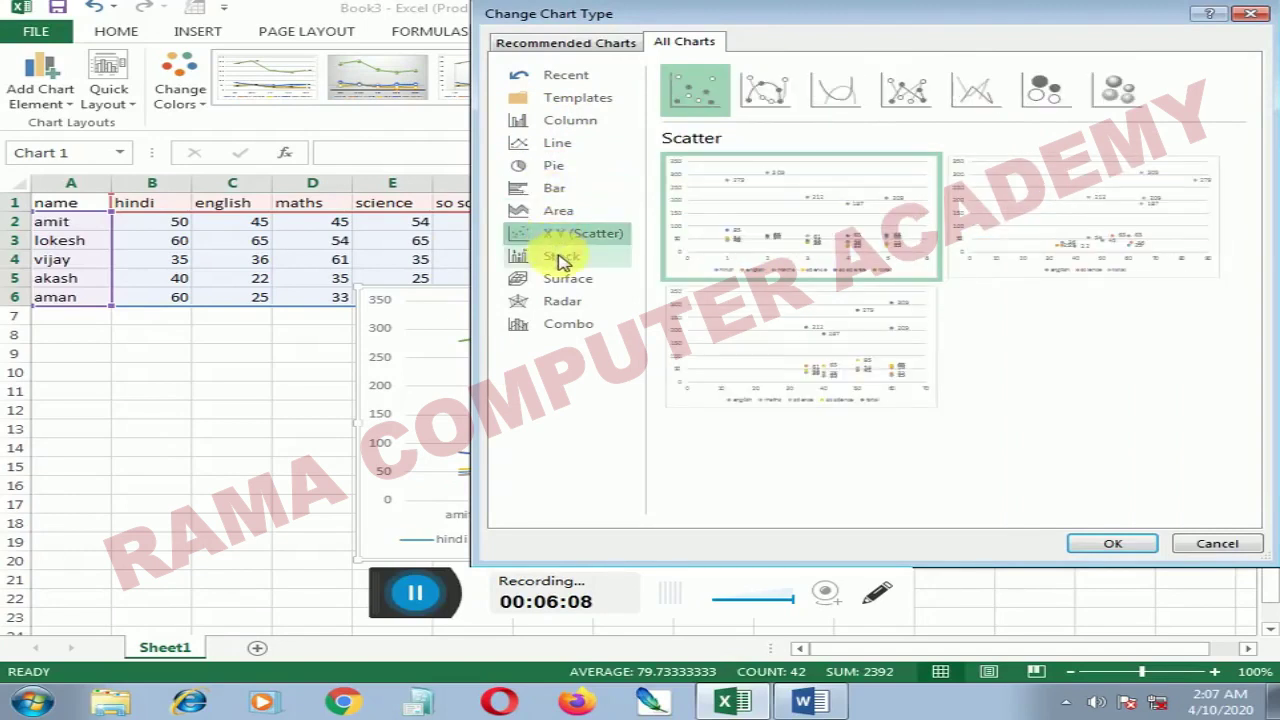
left_click(560, 258)
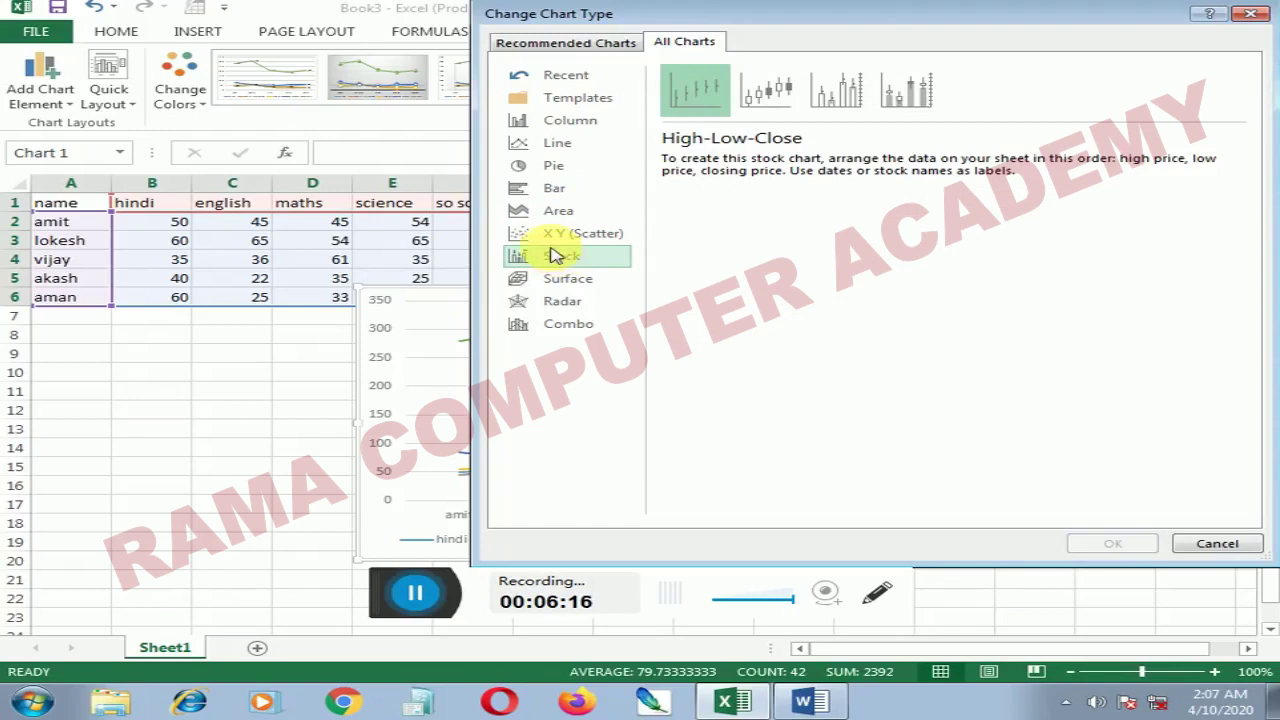
left_click(560, 278)
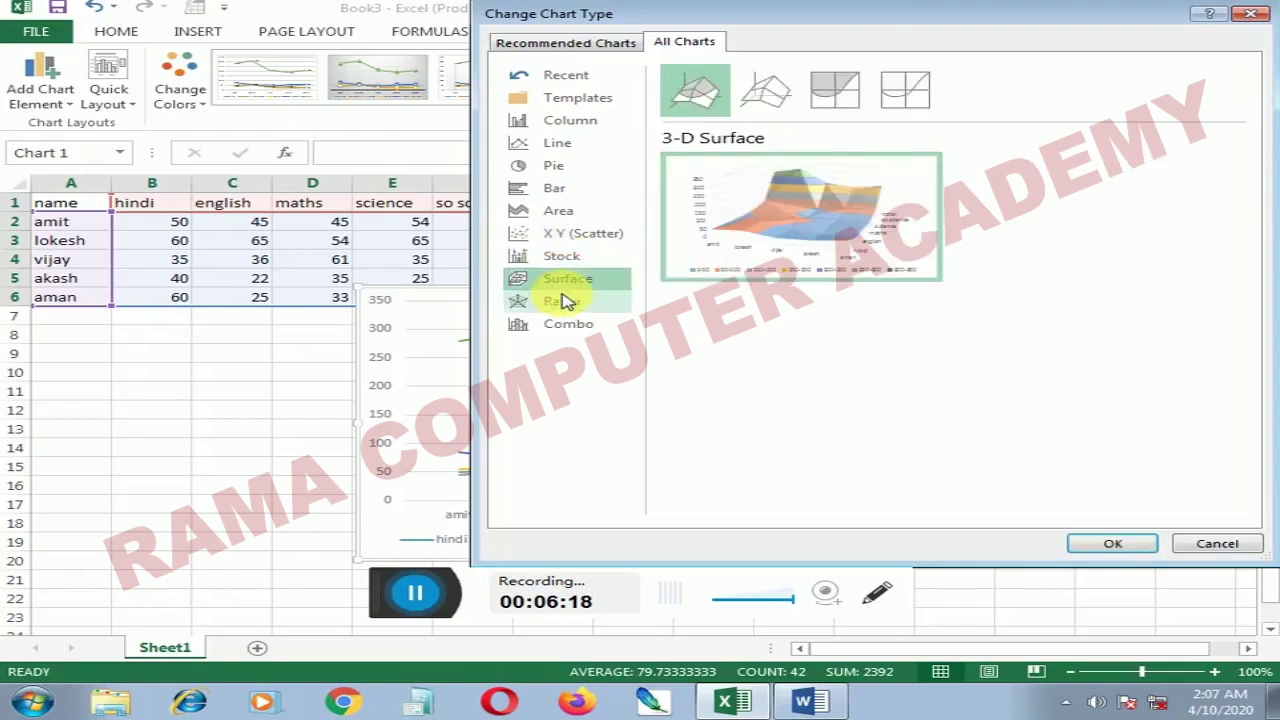
left_click(565, 301)
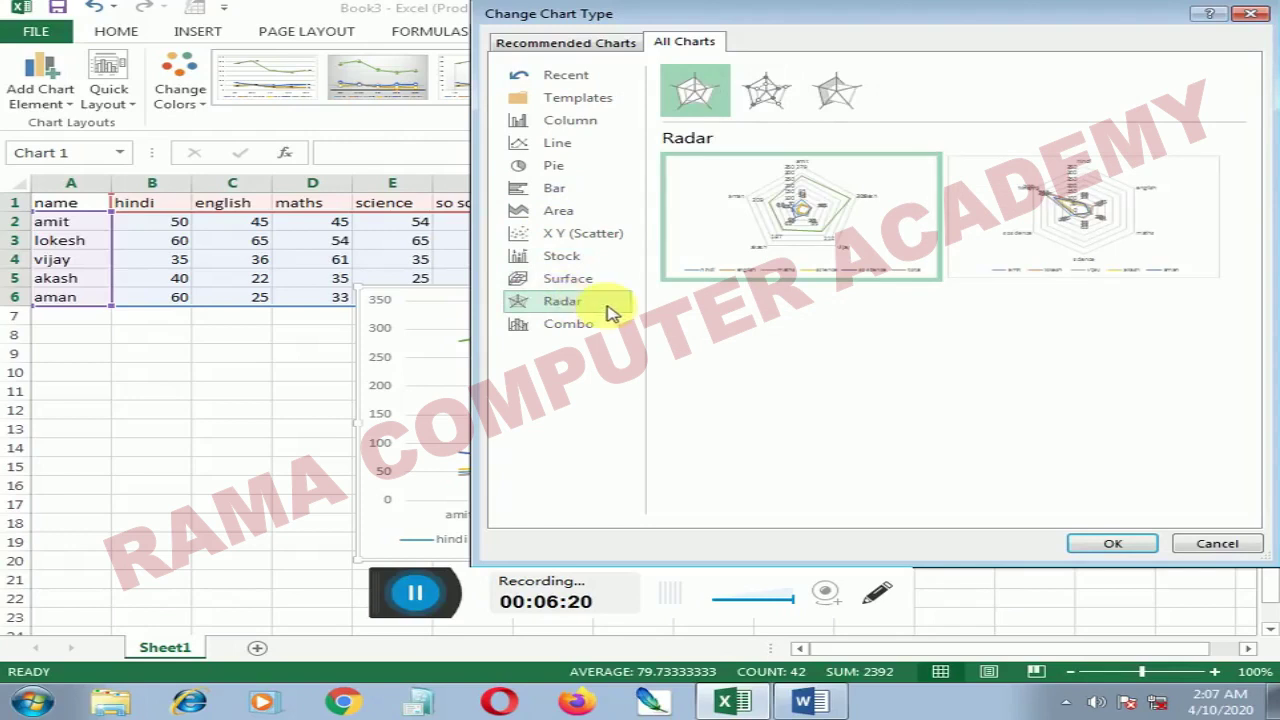
left_click(573, 324)
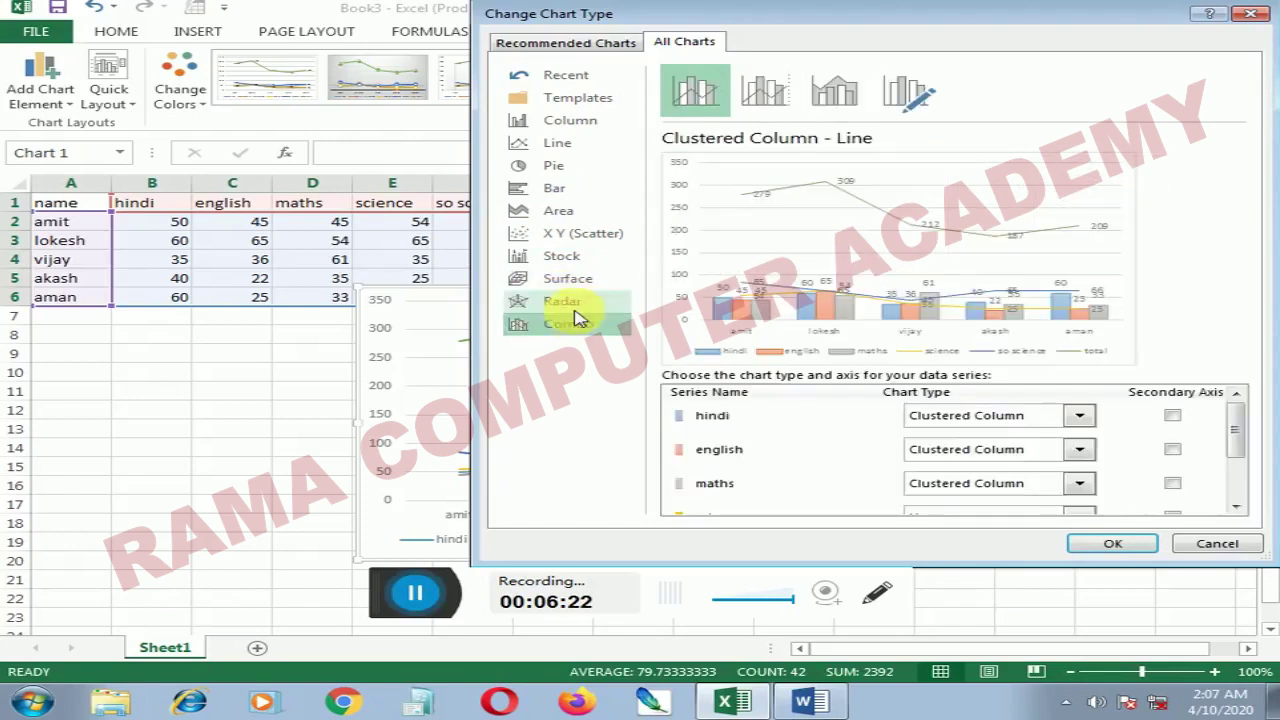
left_click(571, 120)
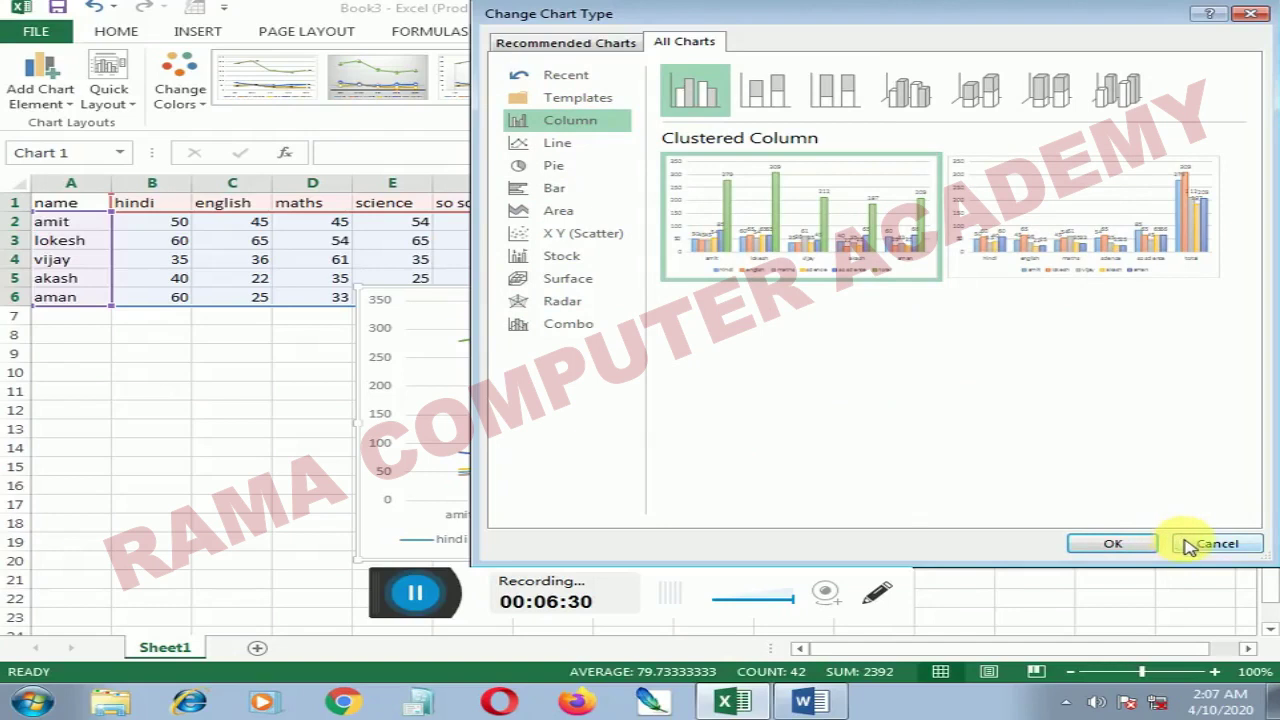
left_click(1212, 543)
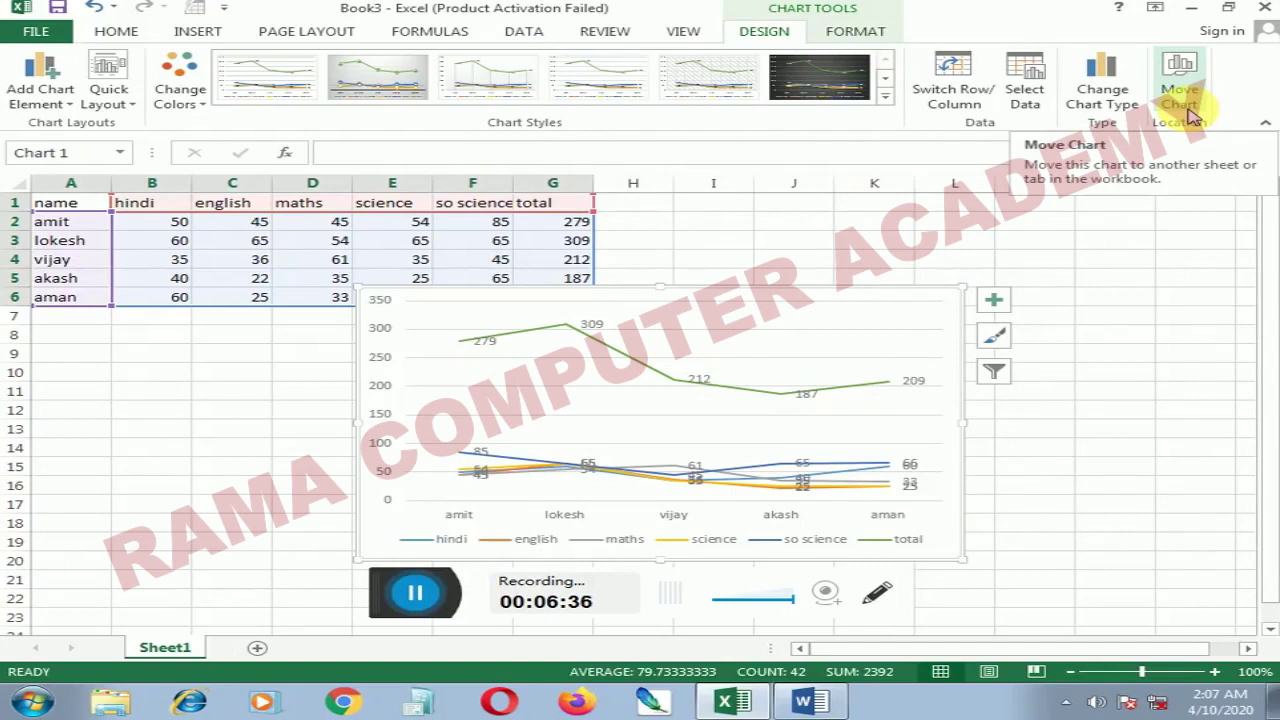
Step: Move the marks chart to a new chart sheet named Chart1
left_click(1180, 95)
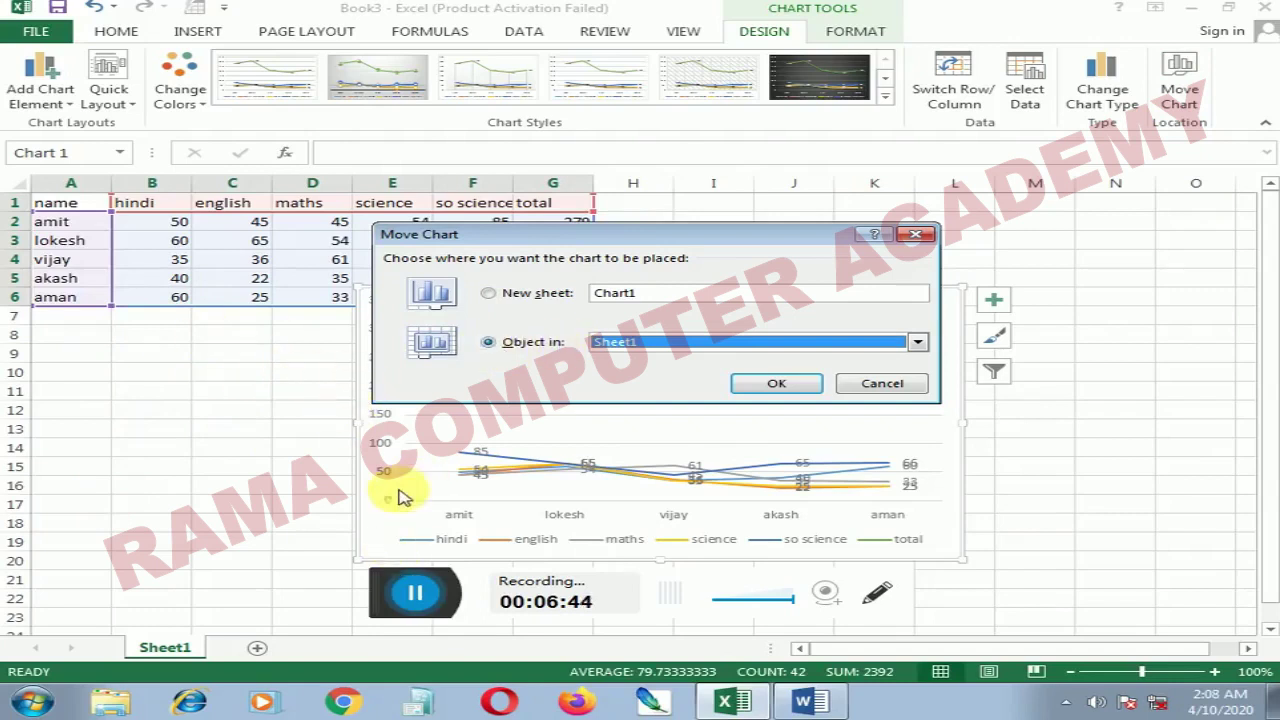
left_click(490, 293)
left_click(760, 384)
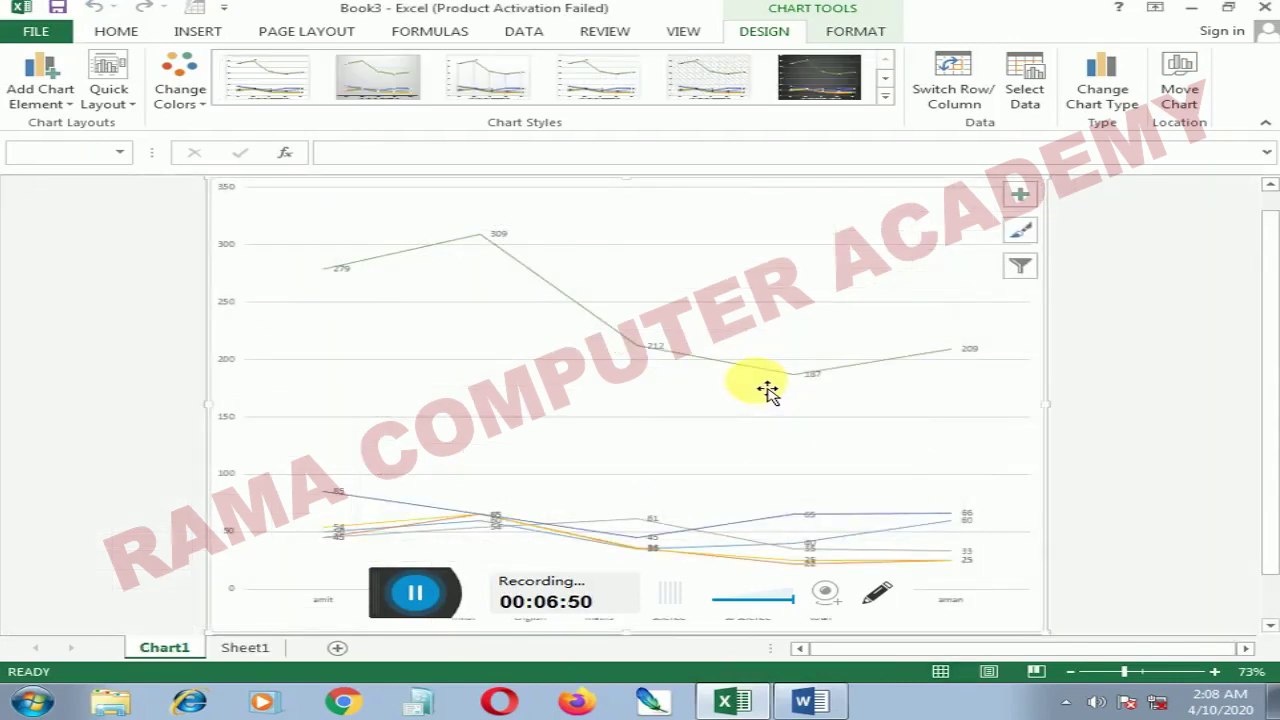
scroll(680, 385, "up", 1)
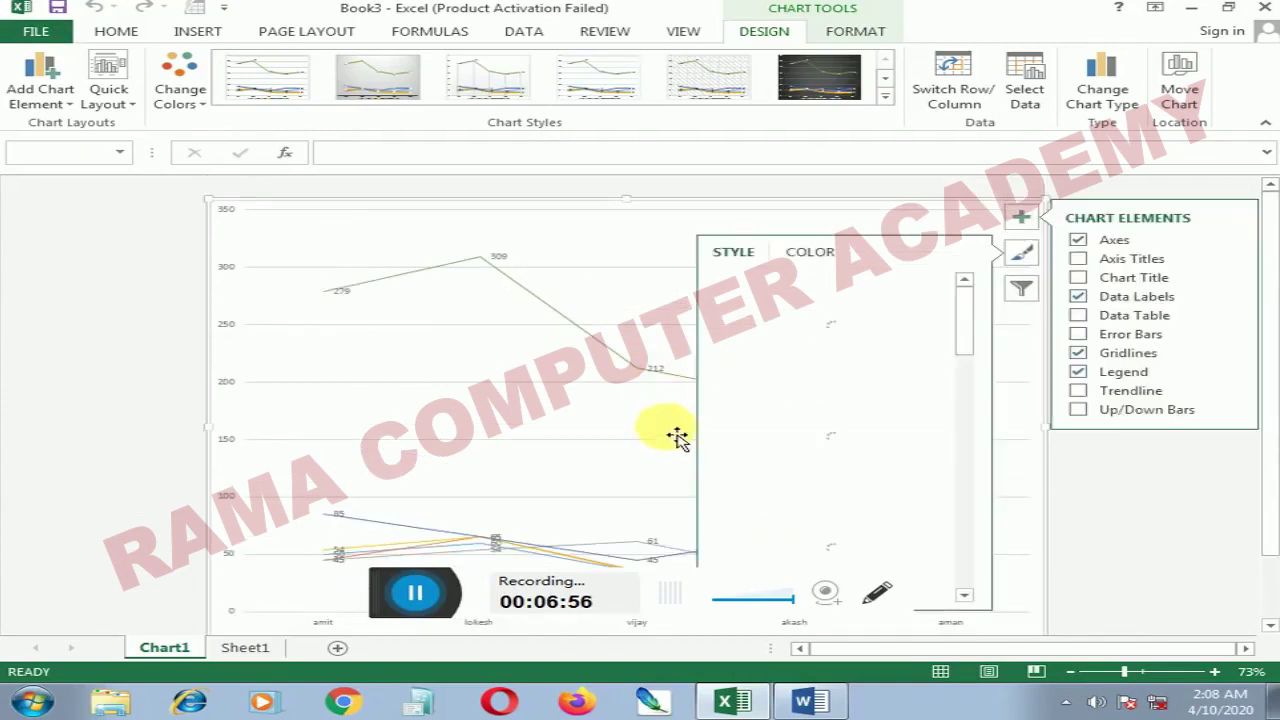
left_click(1024, 218)
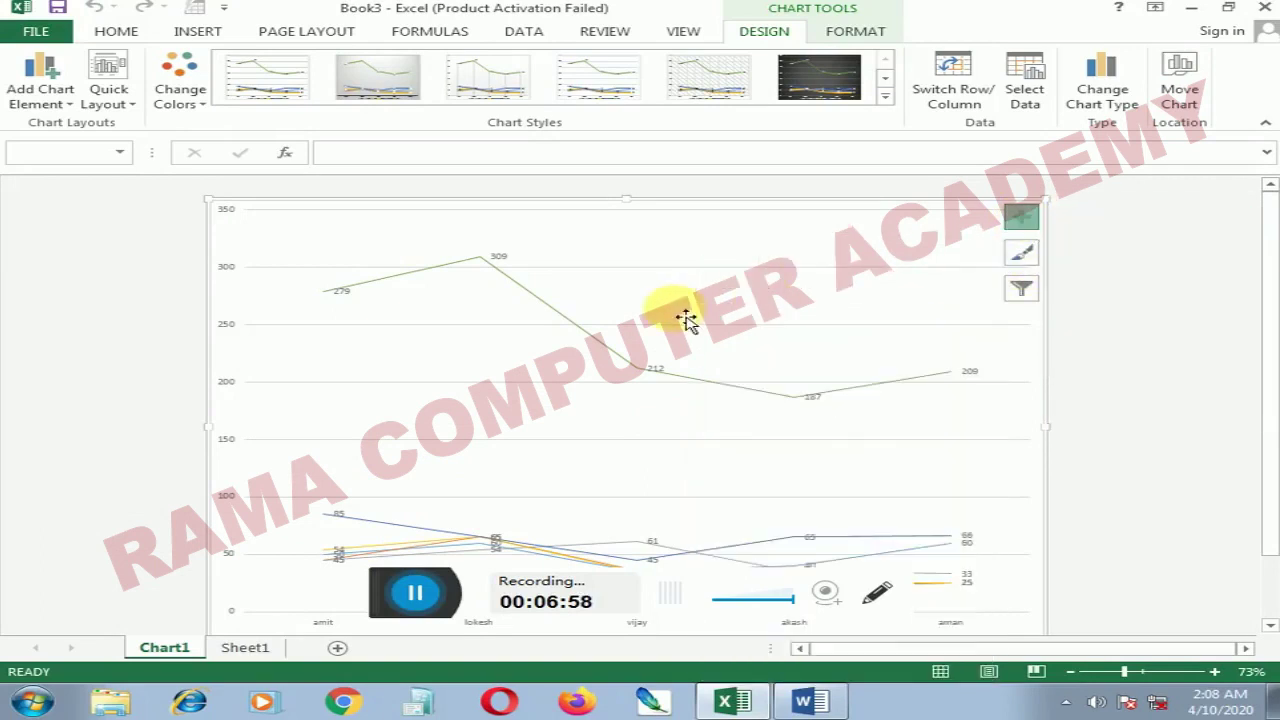
left_click(34, 32)
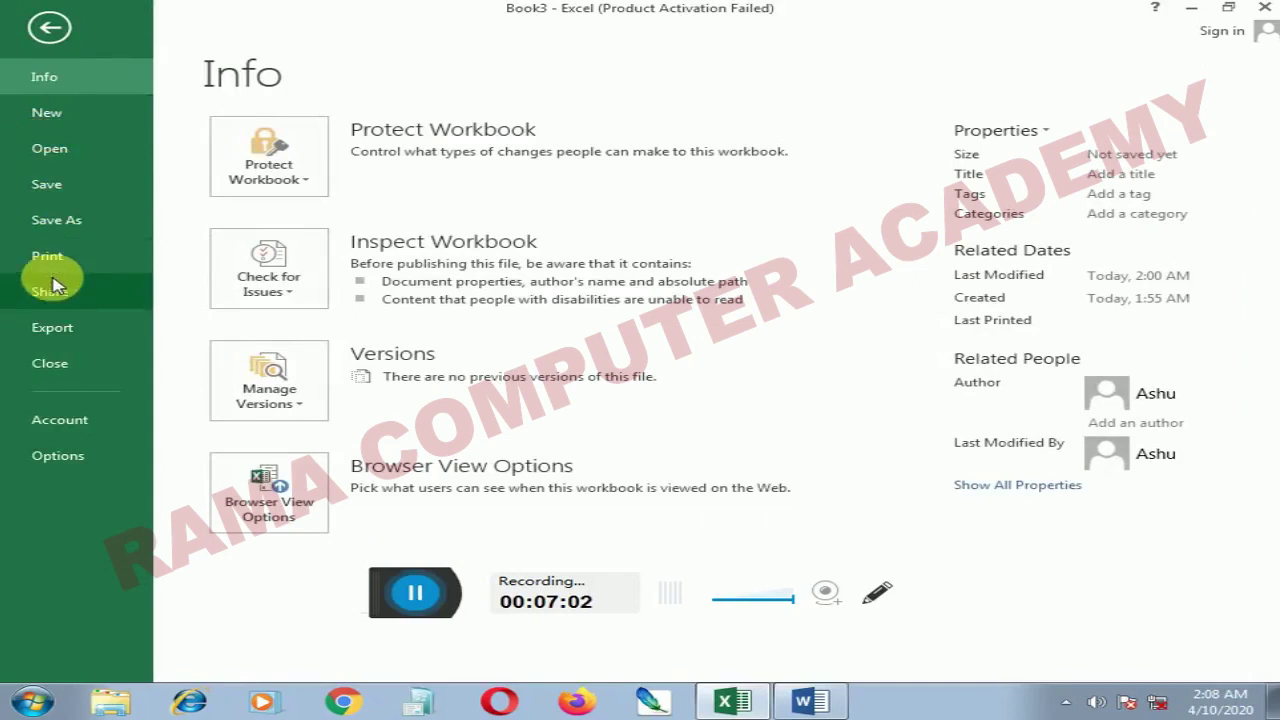
left_click(60, 262)
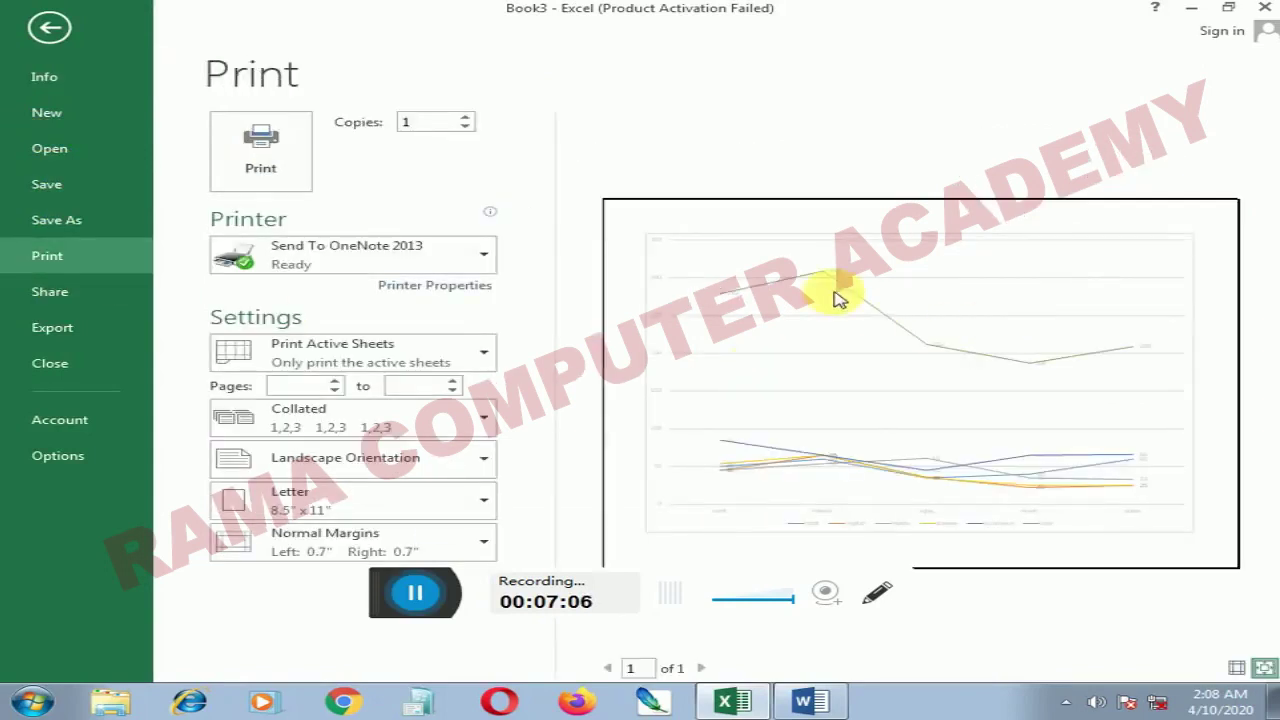
left_click(45, 27)
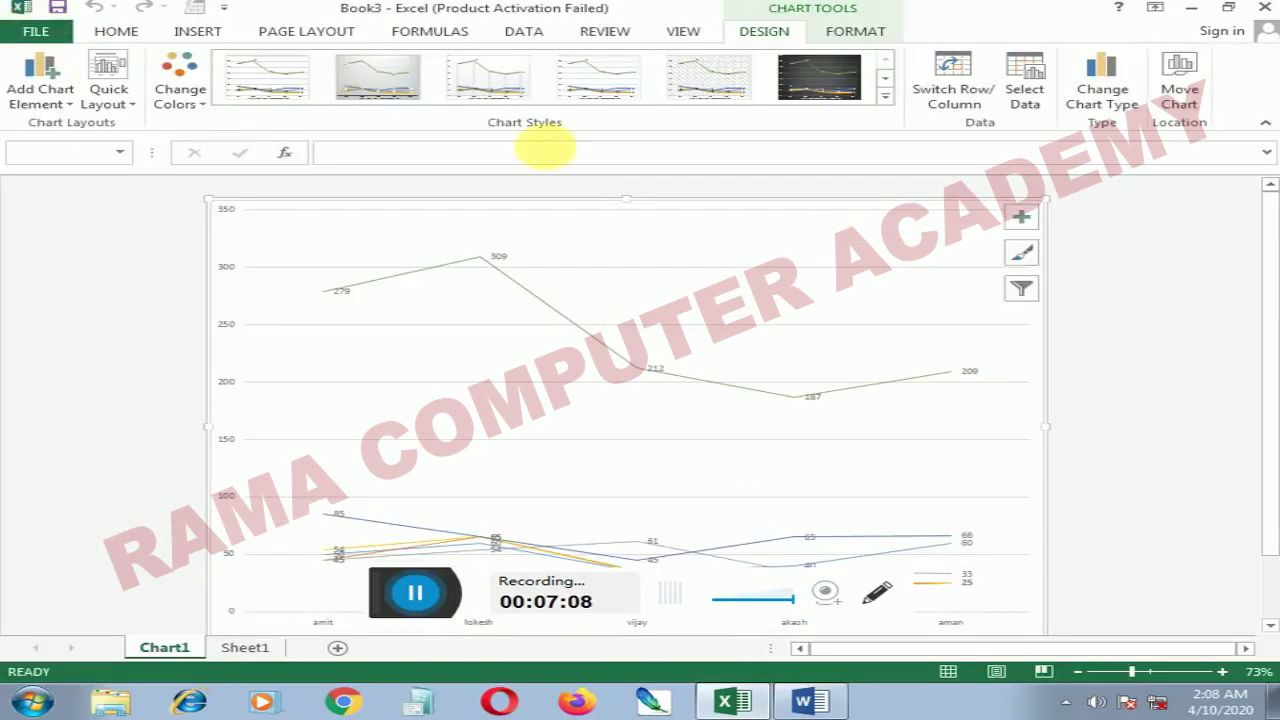
Step: Embed the chart back as an object in Sheet1, then briefly check Word and return
left_click(1021, 217)
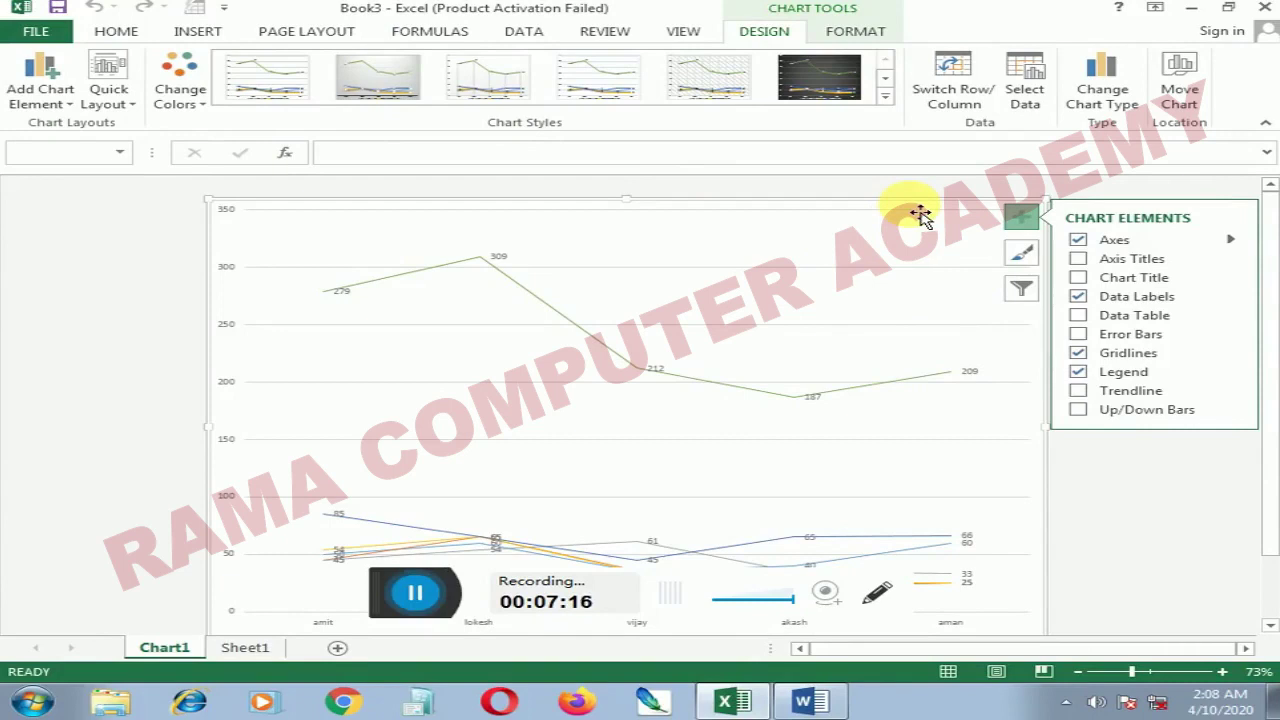
left_click(1199, 110)
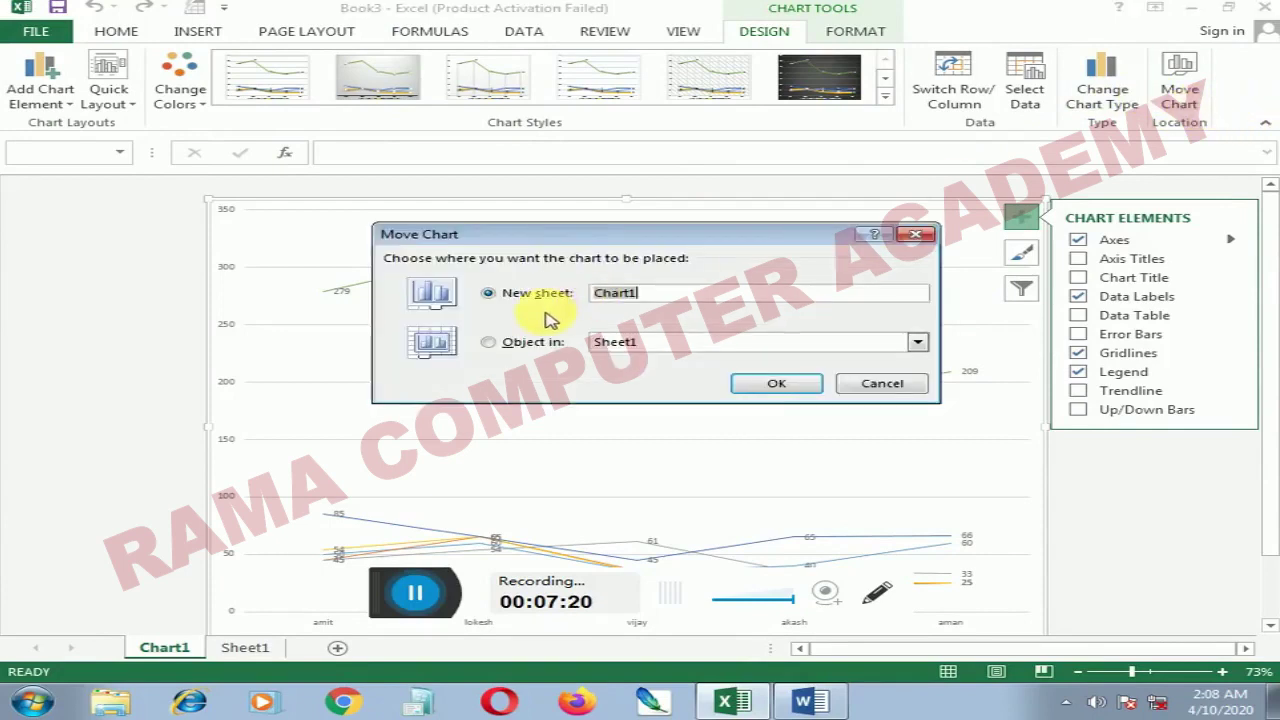
left_click(533, 342)
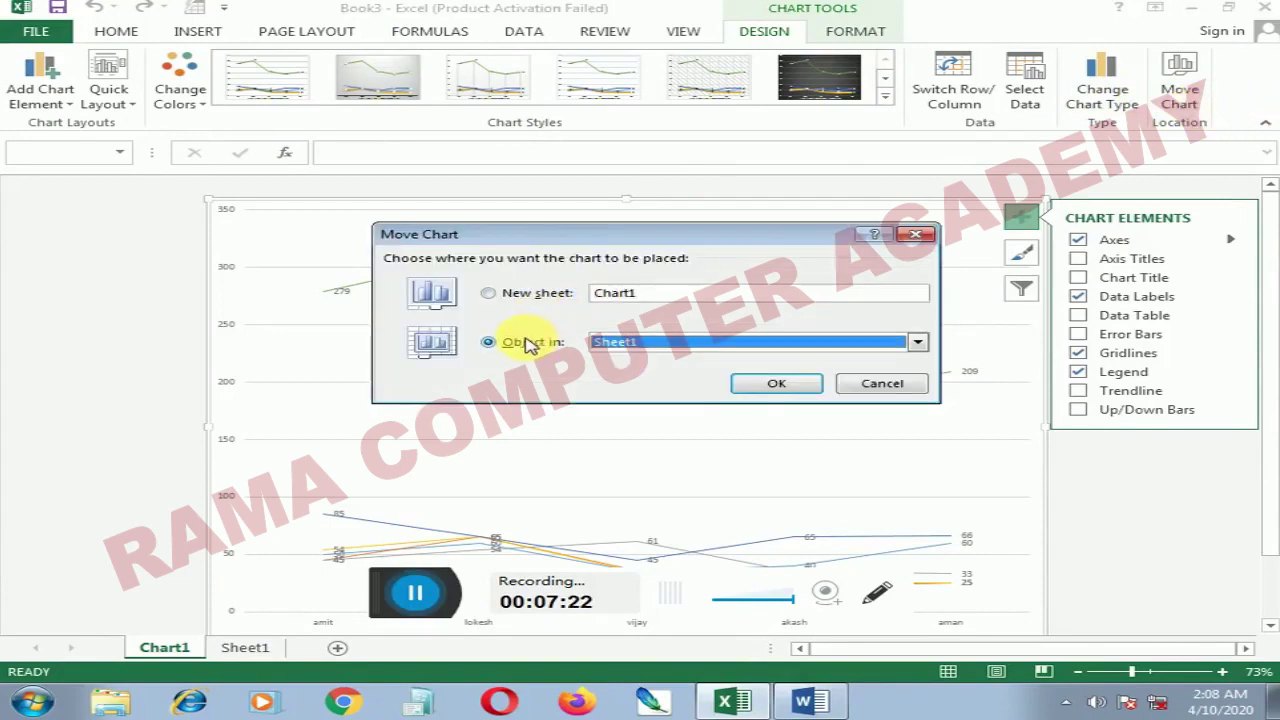
left_click(625, 342)
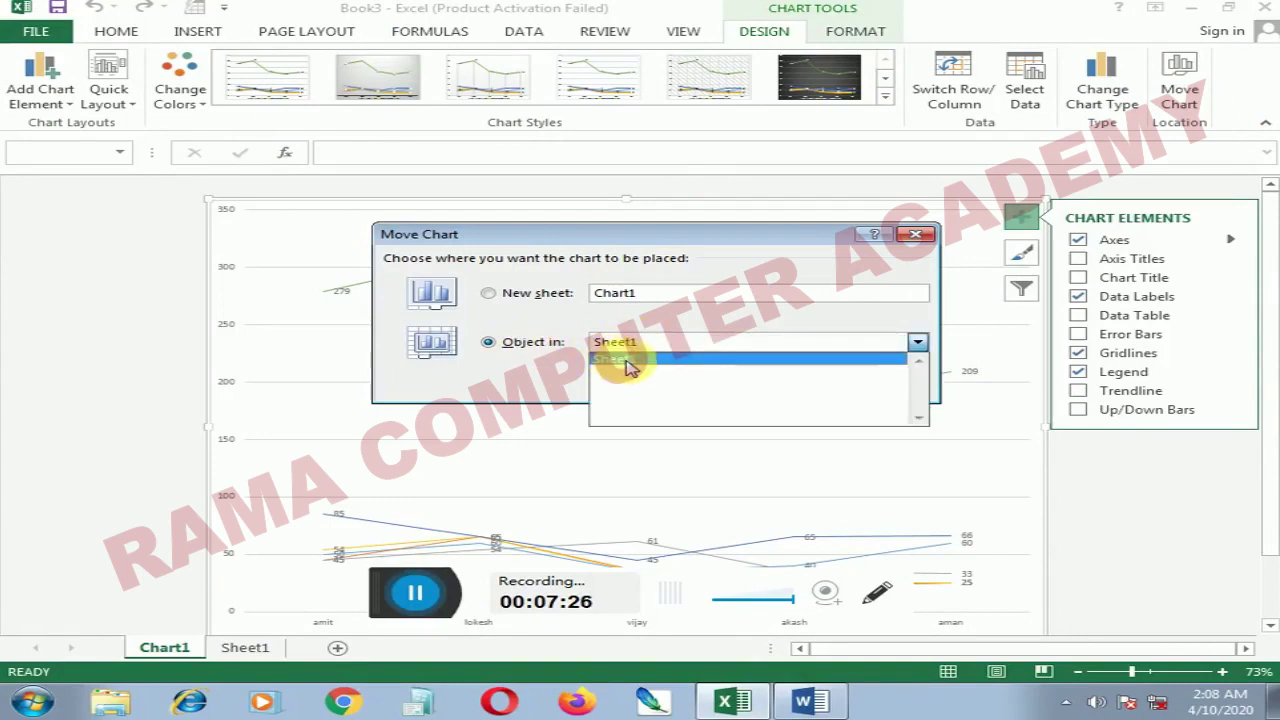
left_click(558, 366)
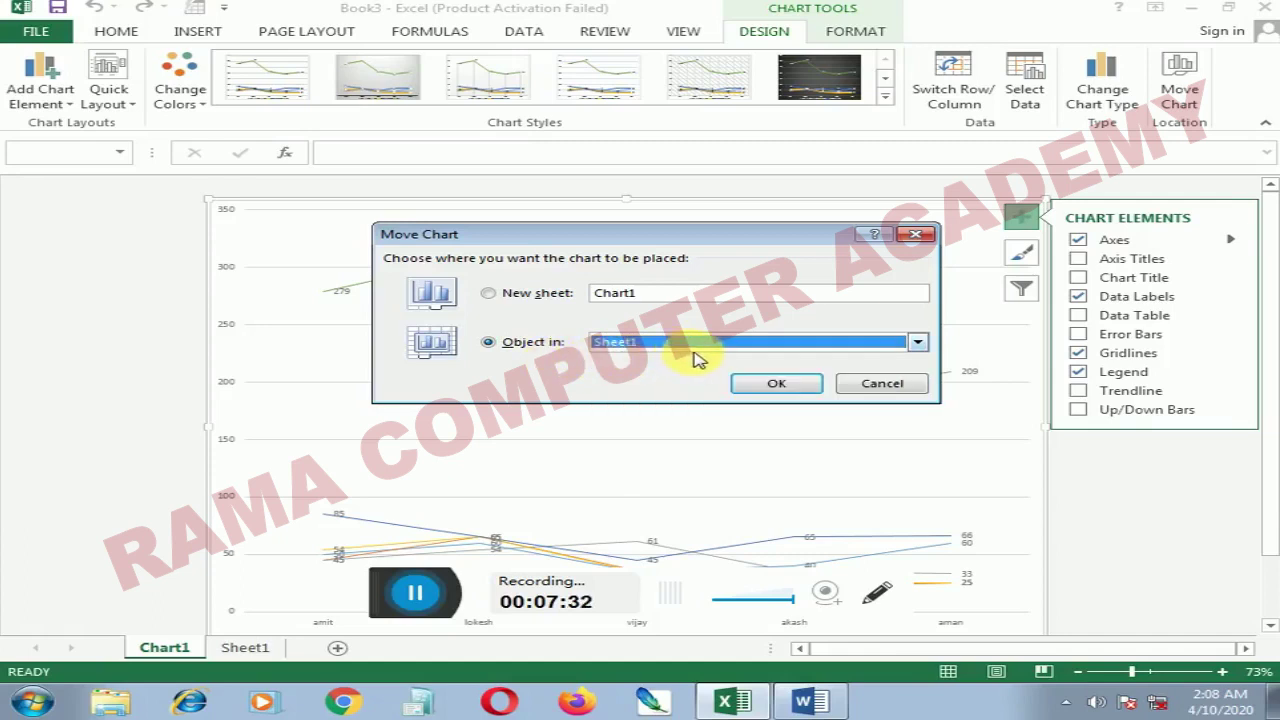
left_click(752, 385)
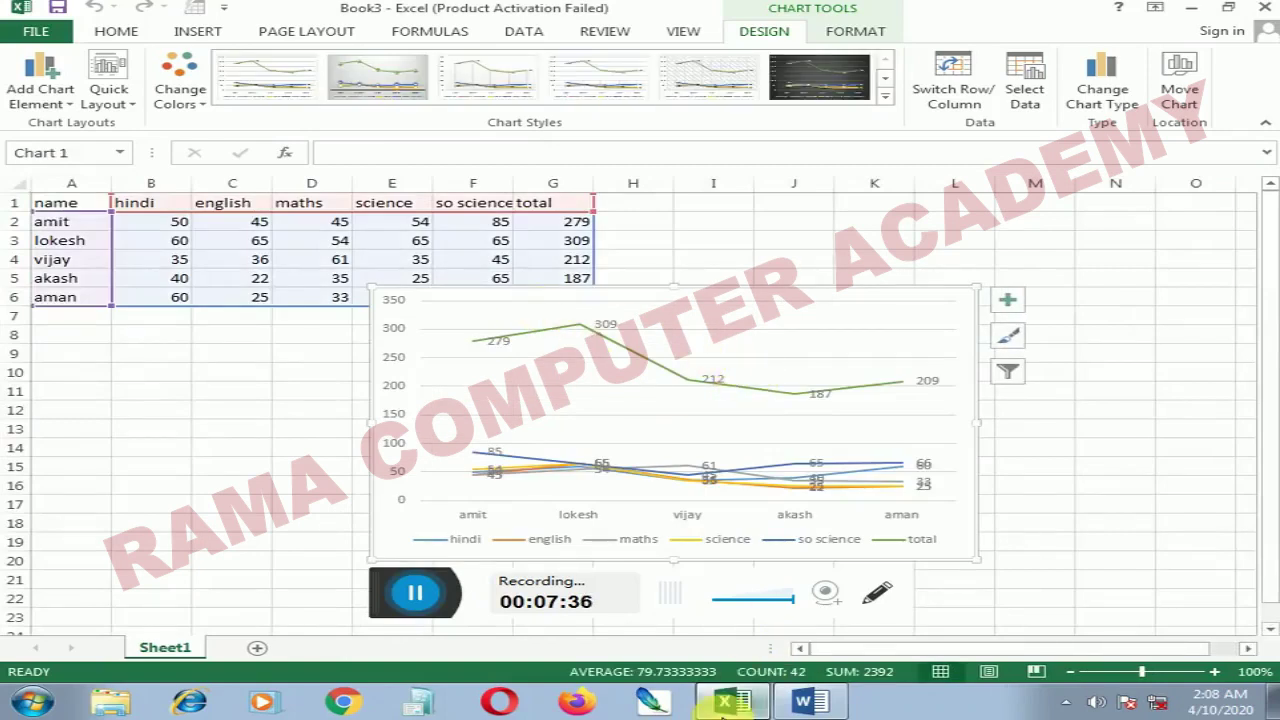
left_click(808, 702)
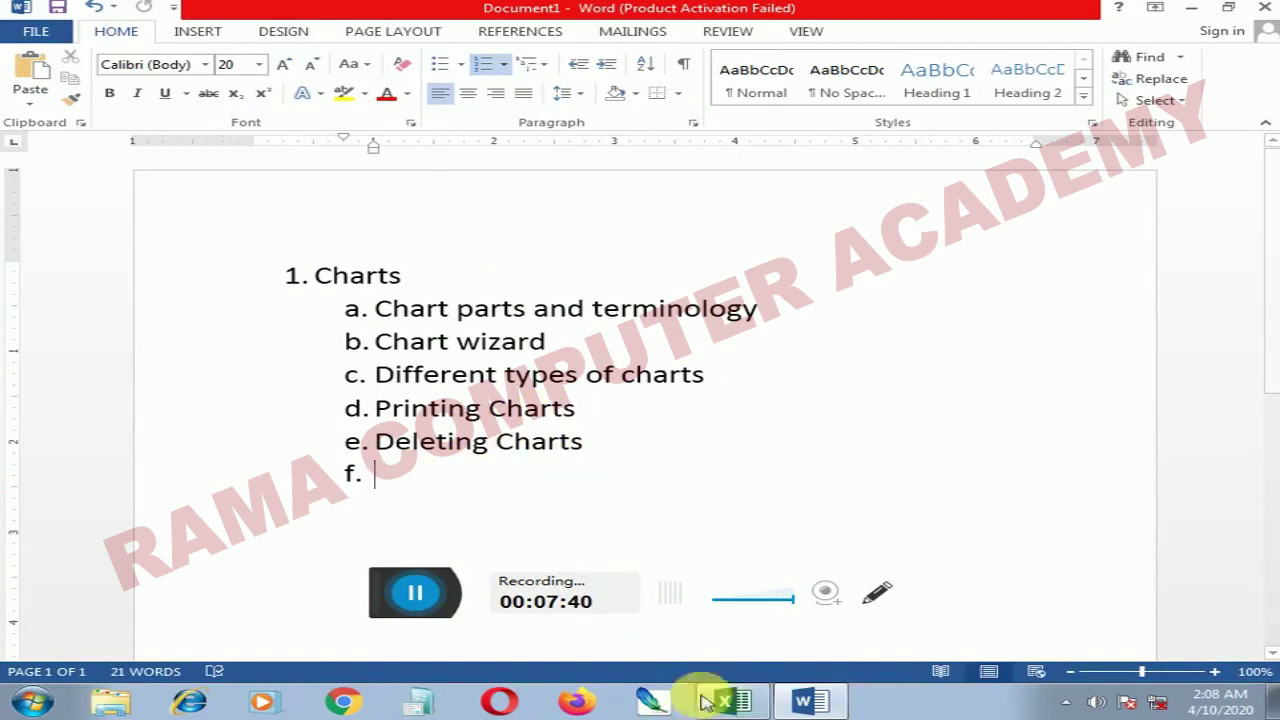
left_click(740, 701)
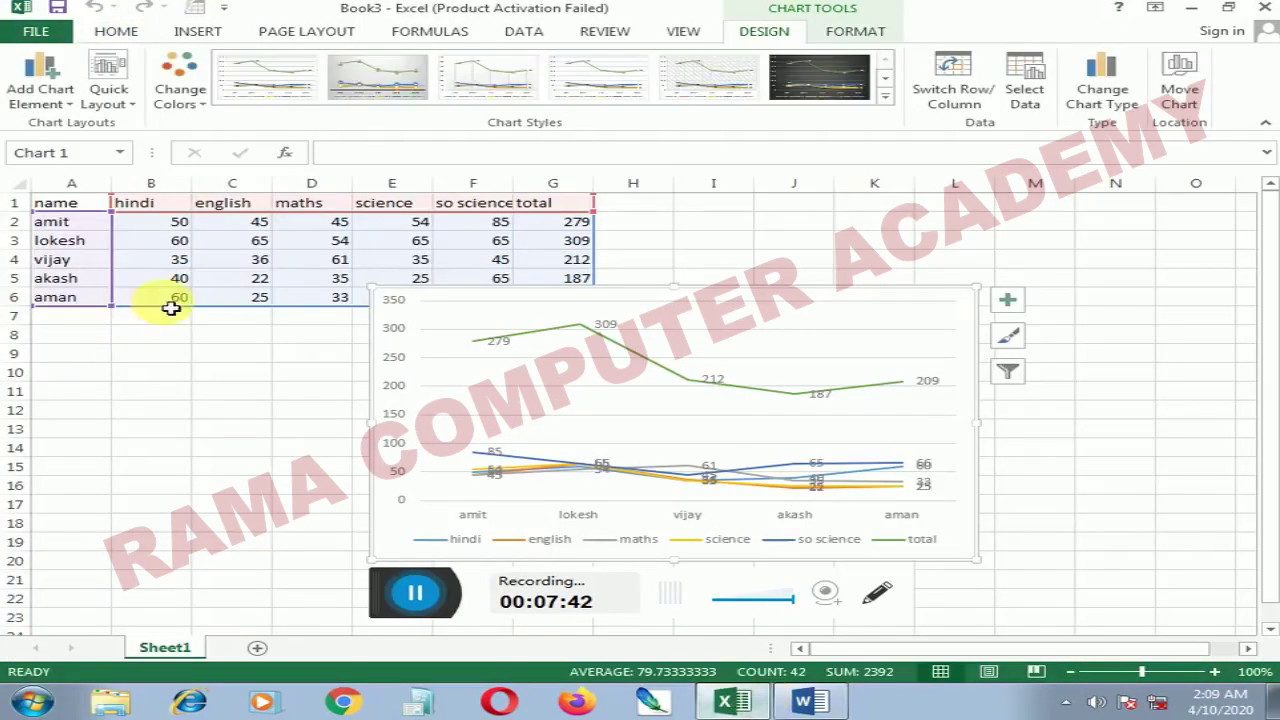
Step: Drag the plot area up, then lower so the name labels overlap the legend
left_click(745, 306)
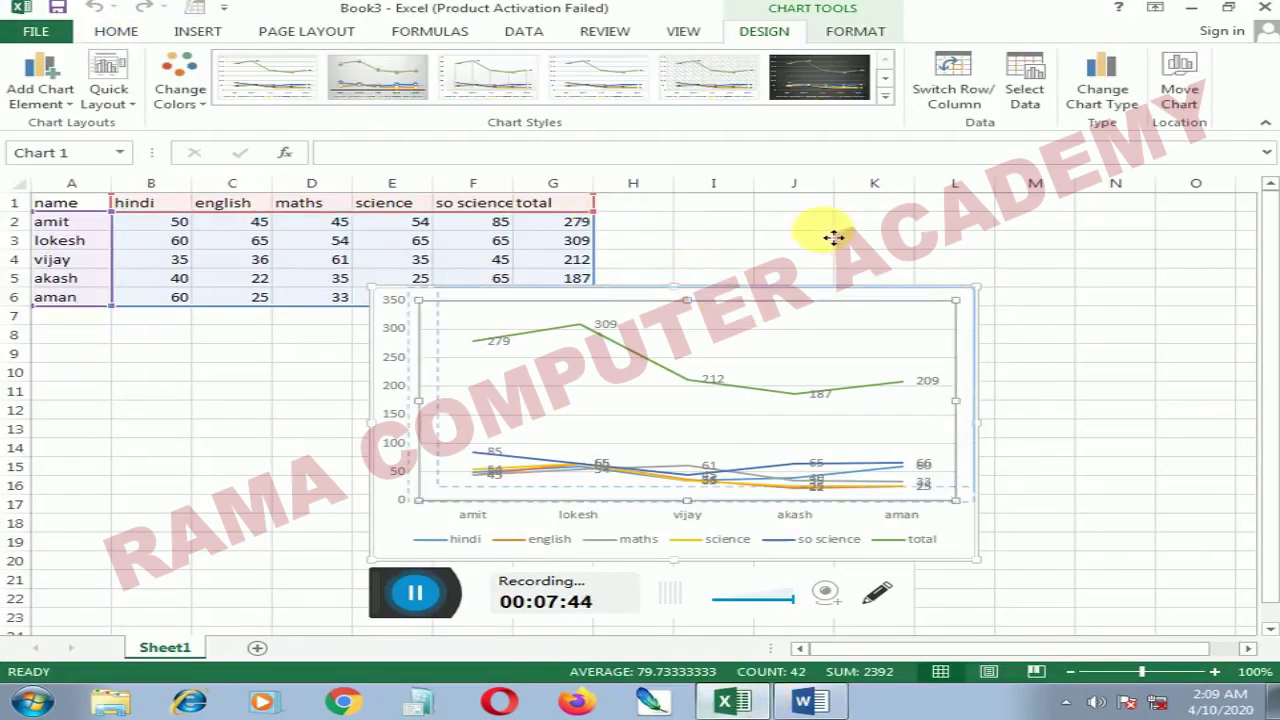
left_click_drag(833, 237, 800, 262)
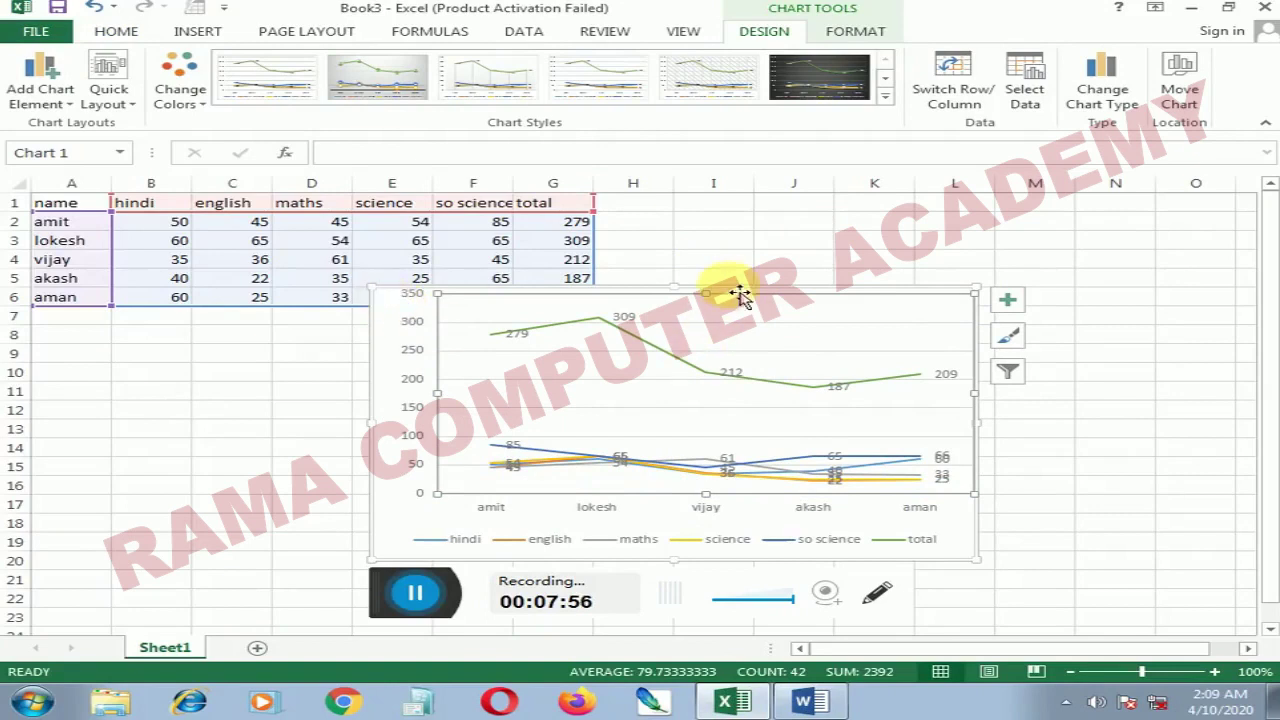
left_click_drag(749, 303, 503, 373)
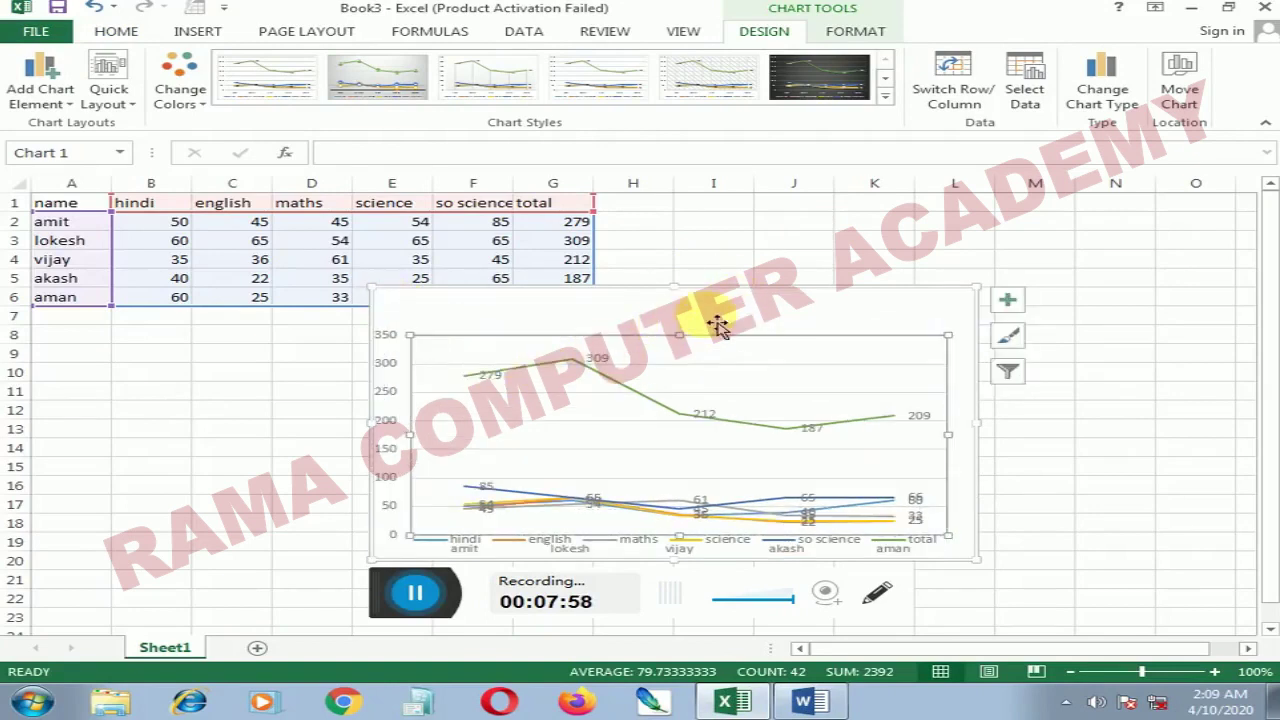
Step: Delete the selected marks line chart from Sheet1
key("Delete")
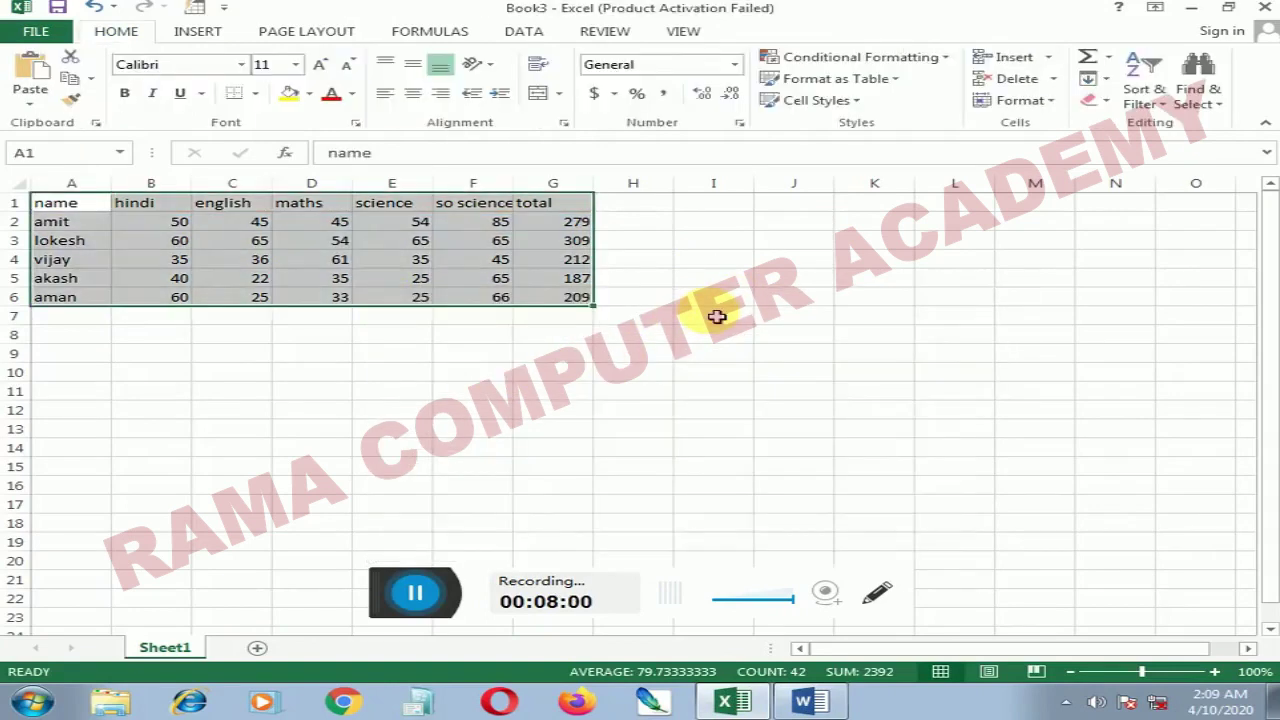